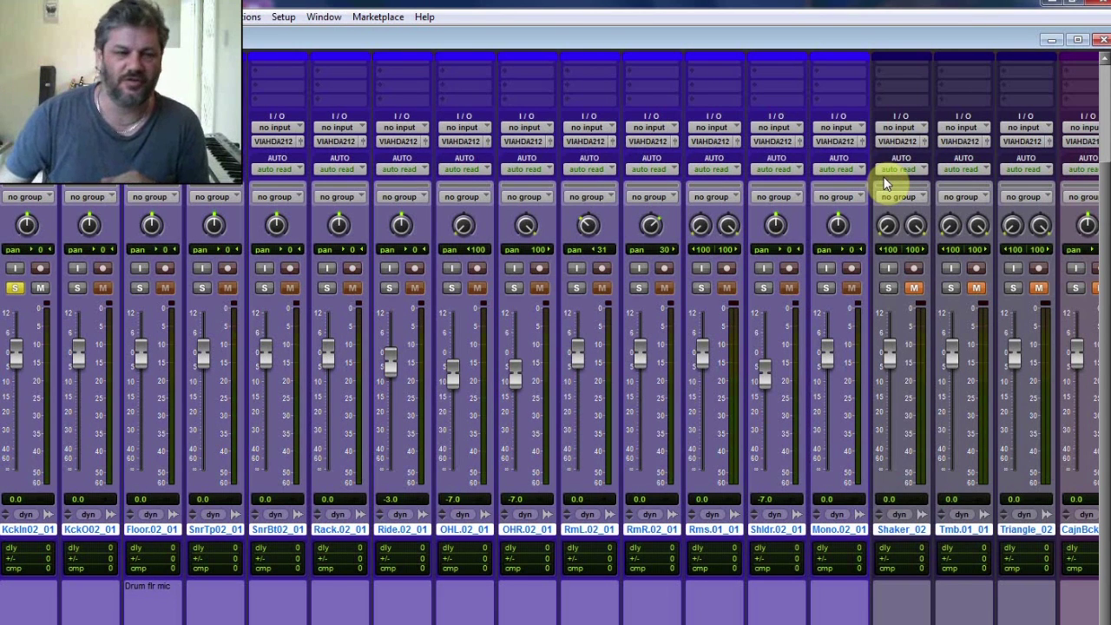
# - Turn off solo on the KckIn02_01 track and unmute all tracks in the mixer
pyautogui.click(15, 292)
pyautogui.keyDown('alt'); pyautogui.click(914, 288); pyautogui.keyUp('alt')
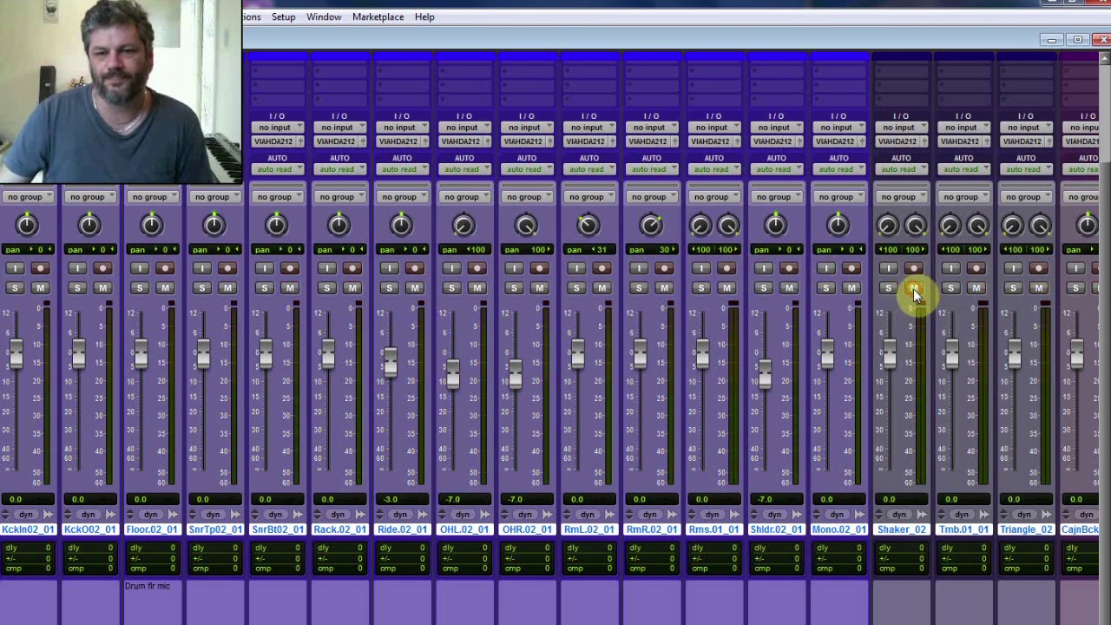
pyautogui.scroll(3, 250, 316)
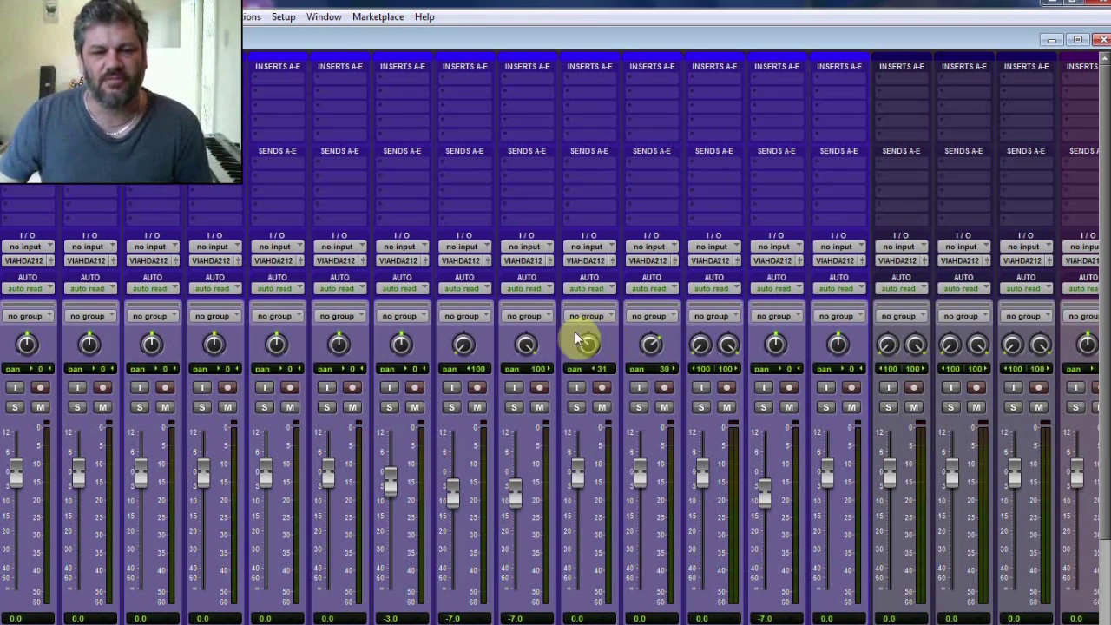
pyautogui.scroll(-3, 583, 335)
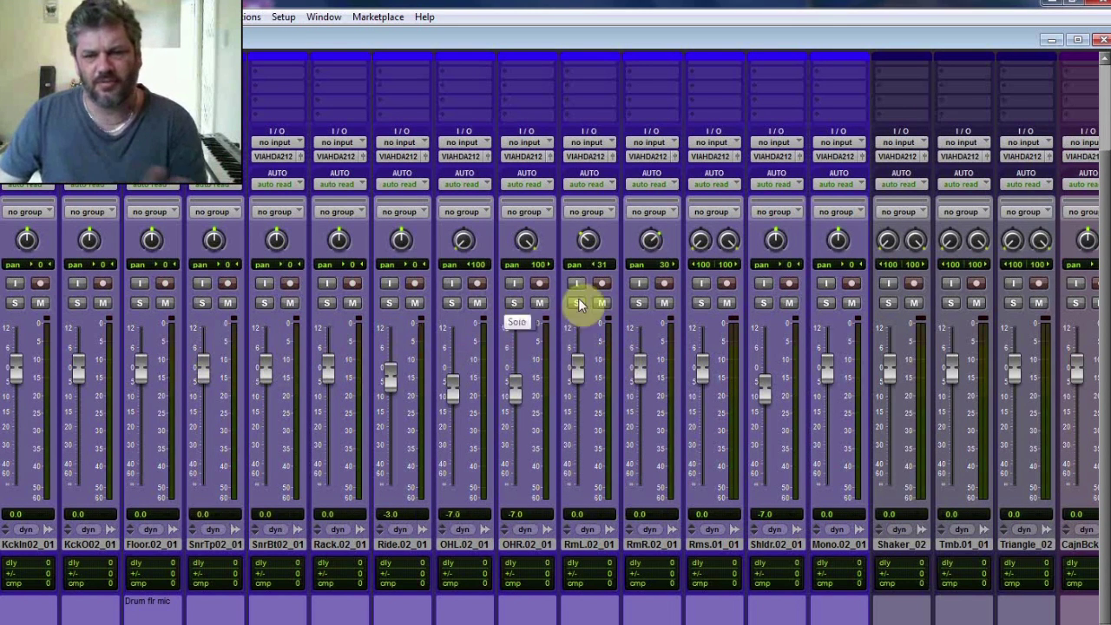
# - Hide and make inactive all tracks from Shaker_02 through Gtr2304_01, leaving only the drum tracks and Master 1
pyautogui.hscroll(15, 826, 363)
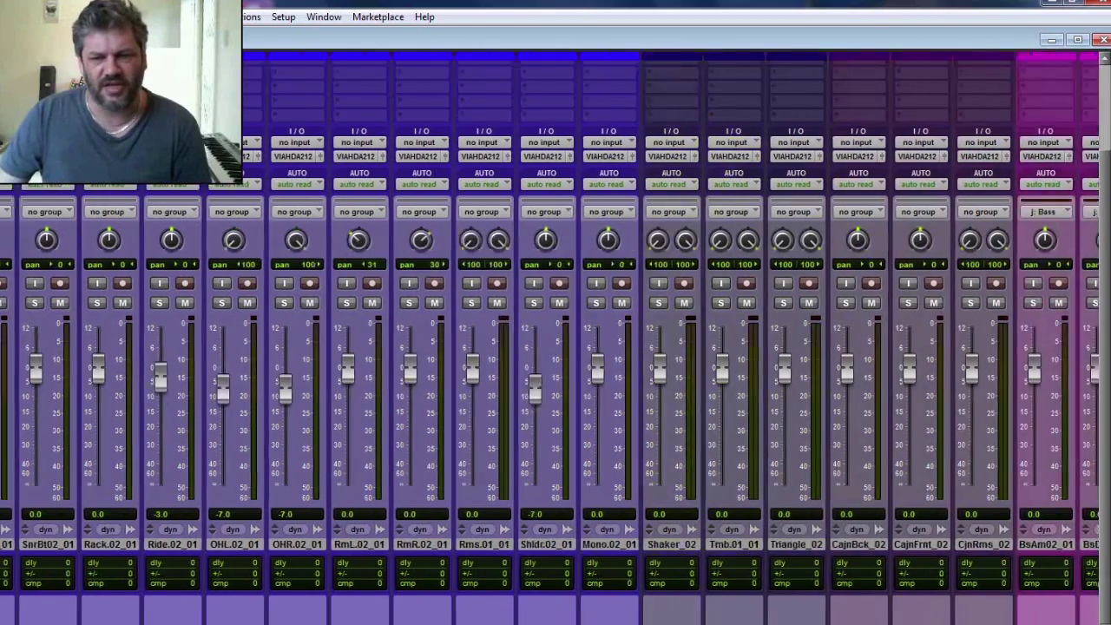
pyautogui.hscroll(10, 555, 348)
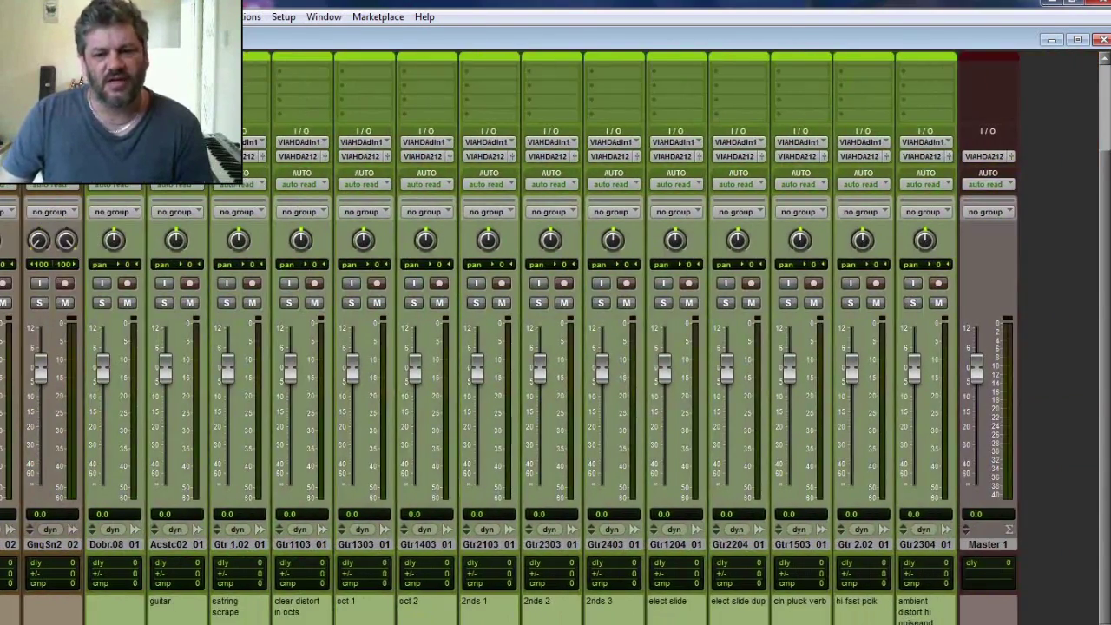
pyautogui.hscroll(-5, 556, 347)
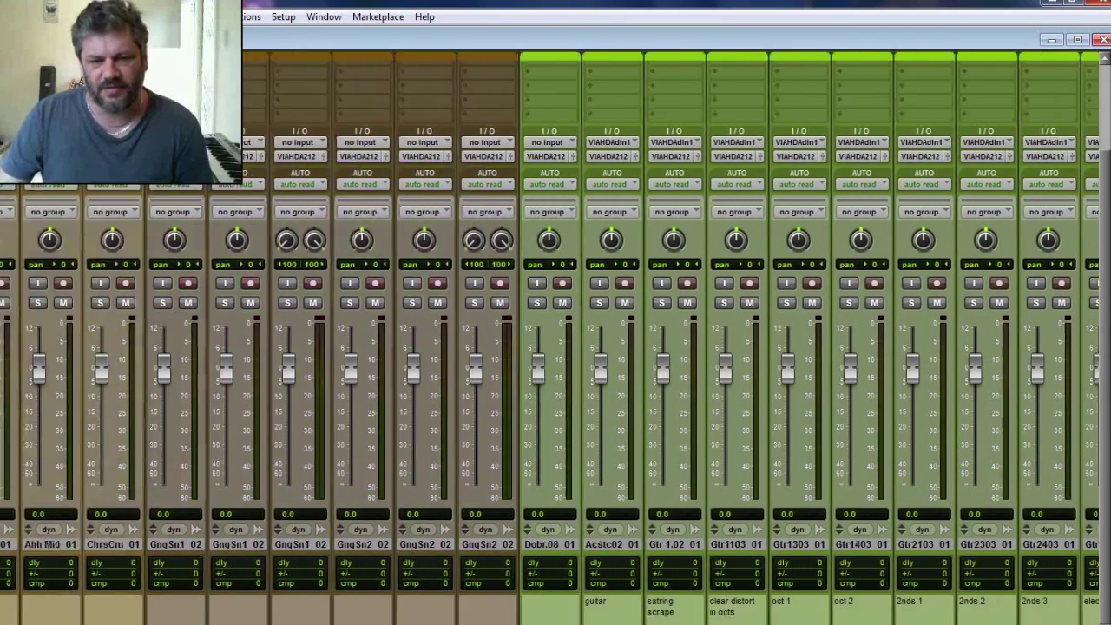
pyautogui.hscroll(-10, 826, 363)
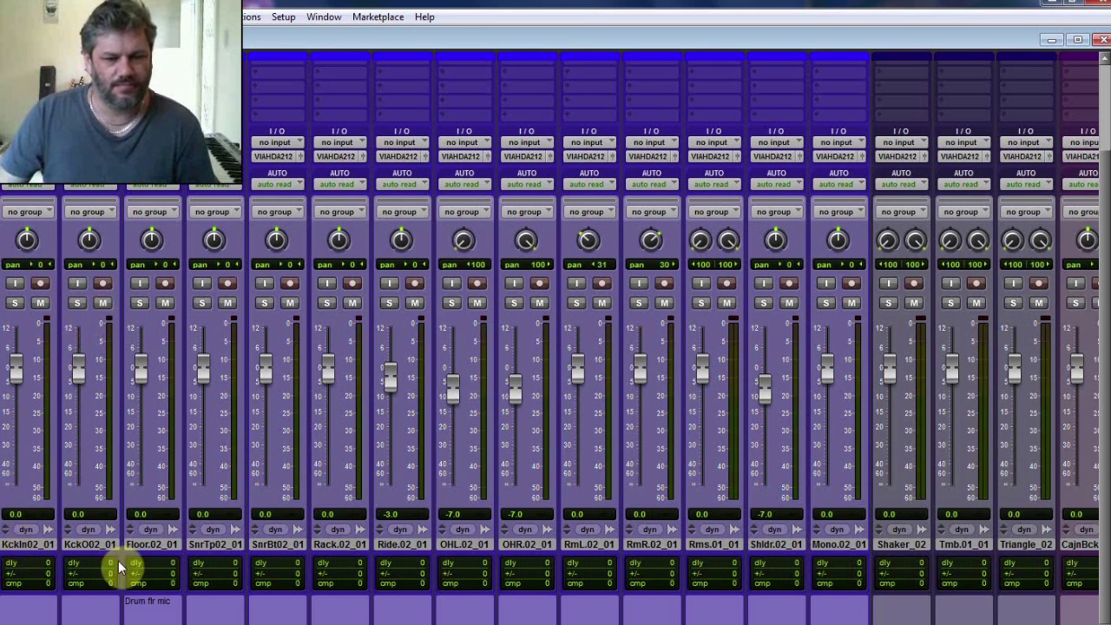
pyautogui.click(899, 544)
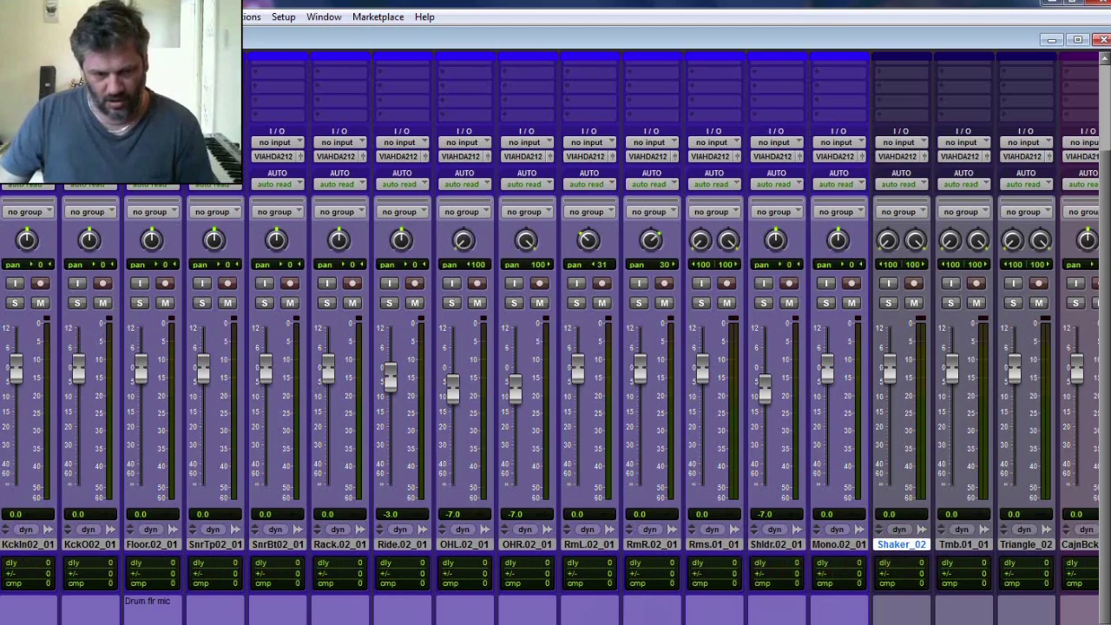
pyautogui.hscroll(10, 556, 347)
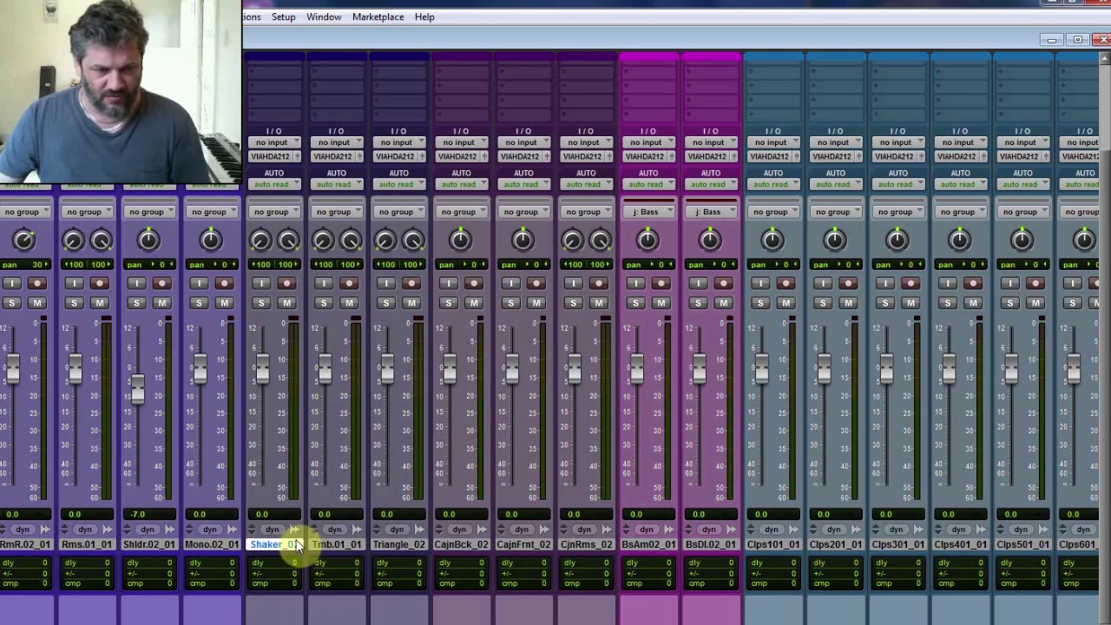
pyautogui.hscroll(10, 939, 566)
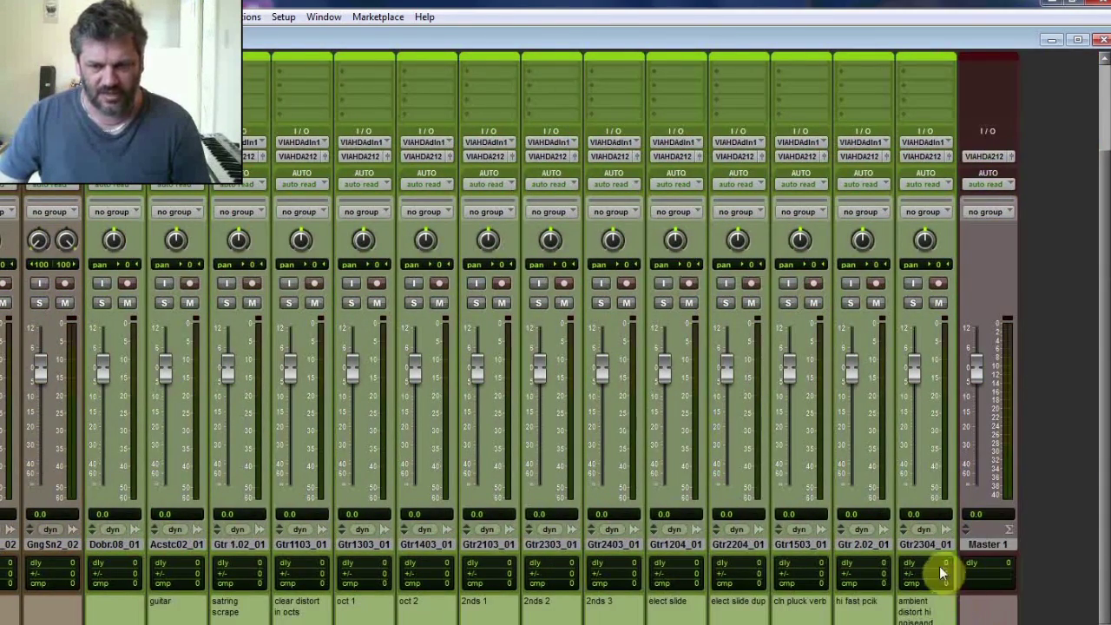
pyautogui.keyDown('shift'); pyautogui.click(930, 547); pyautogui.keyUp('shift')
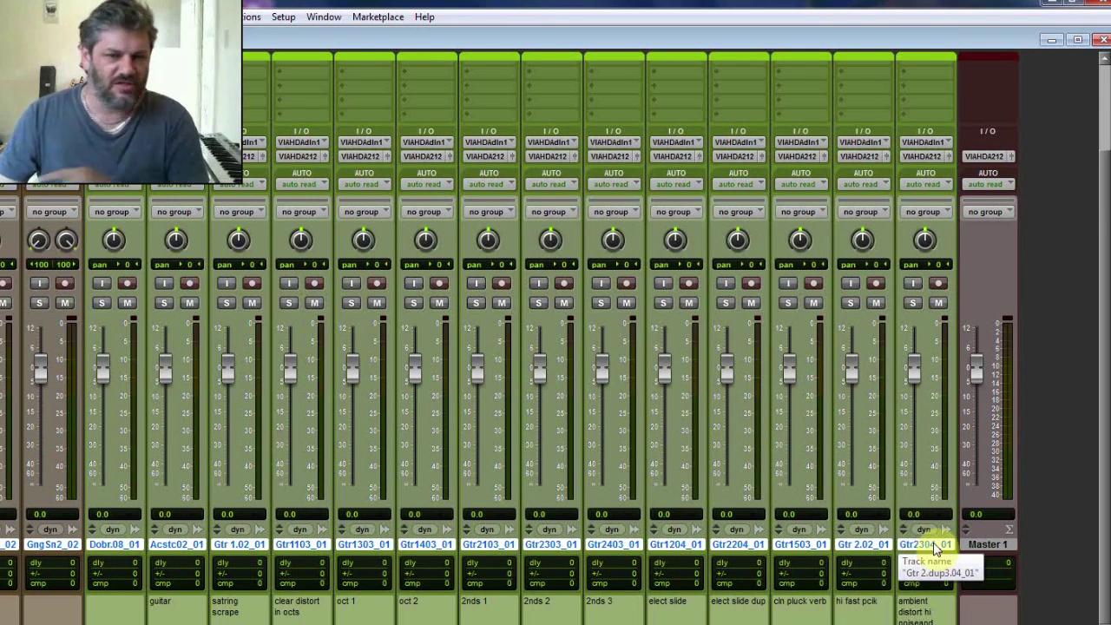
pyautogui.rightClick(935, 547)
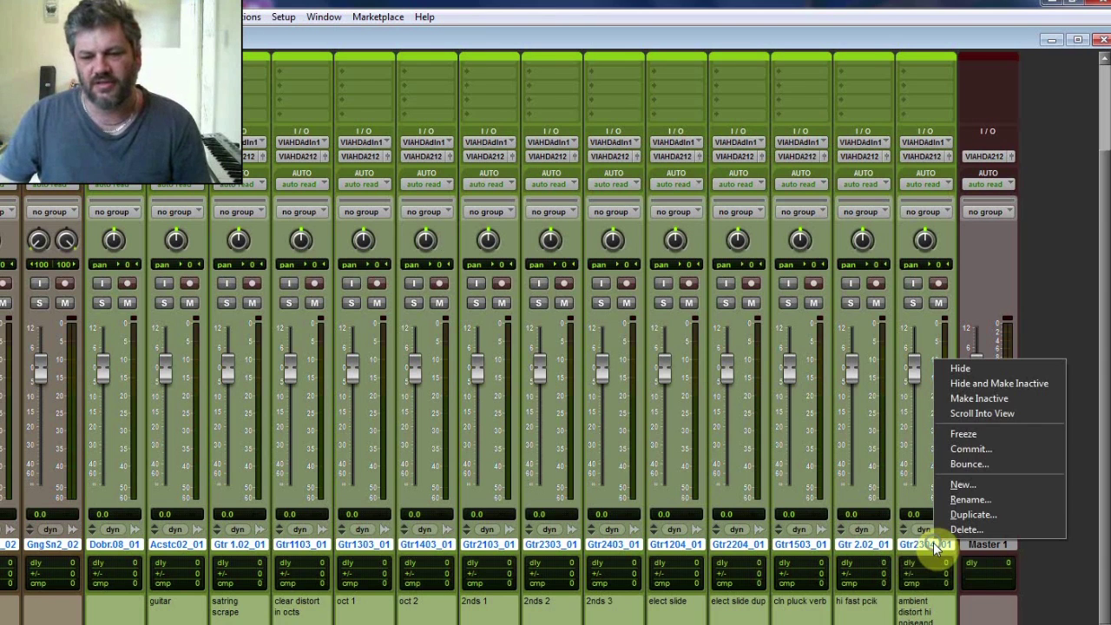
pyautogui.click(986, 387)
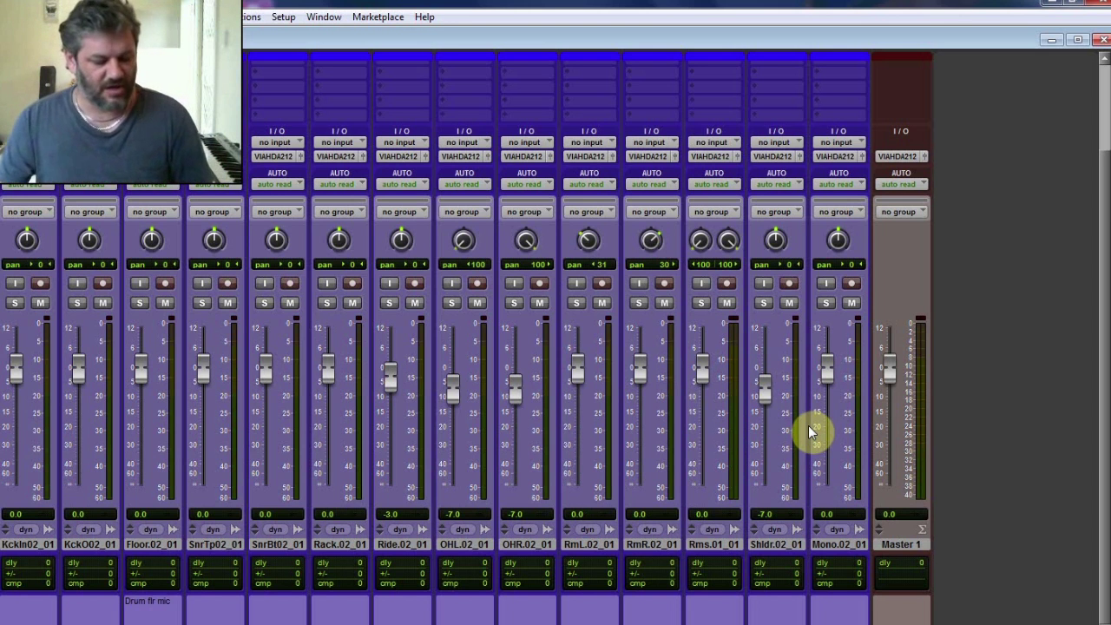
pyautogui.hotkey('ctrl', 'g')
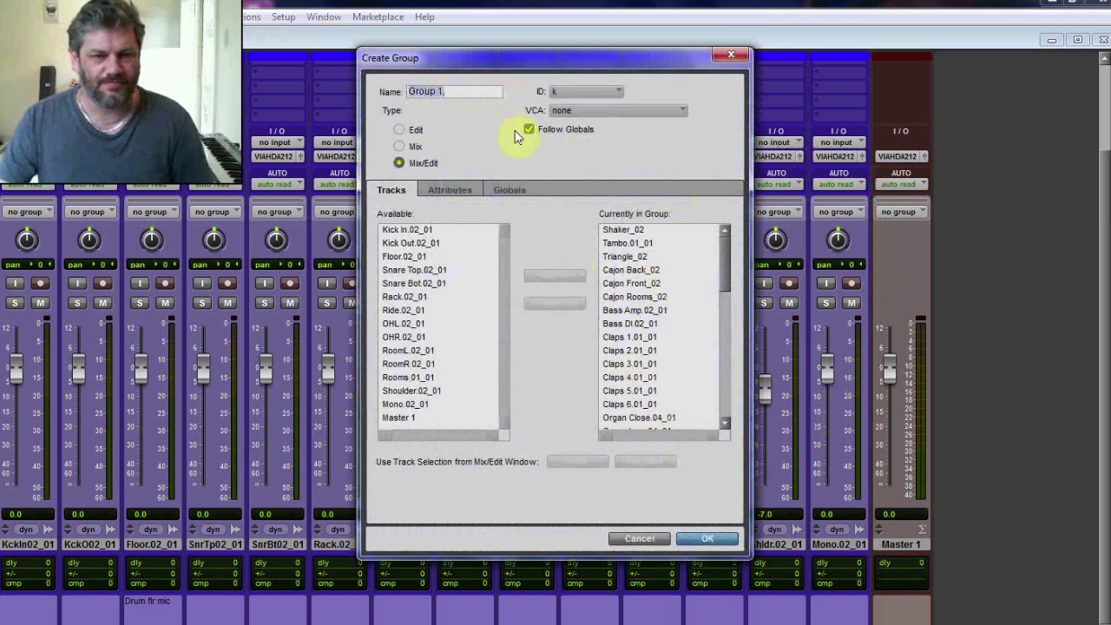
pyautogui.click(640, 538)
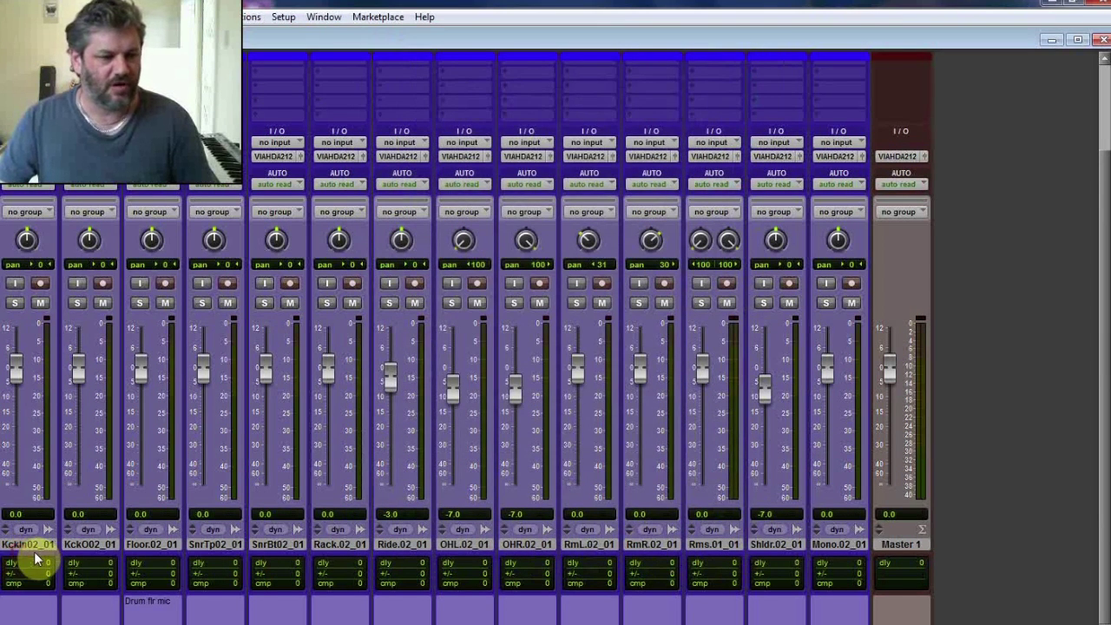
pyautogui.click(34, 548)
pyautogui.keyDown('shift'); pyautogui.click(843, 546); pyautogui.keyUp('shift')
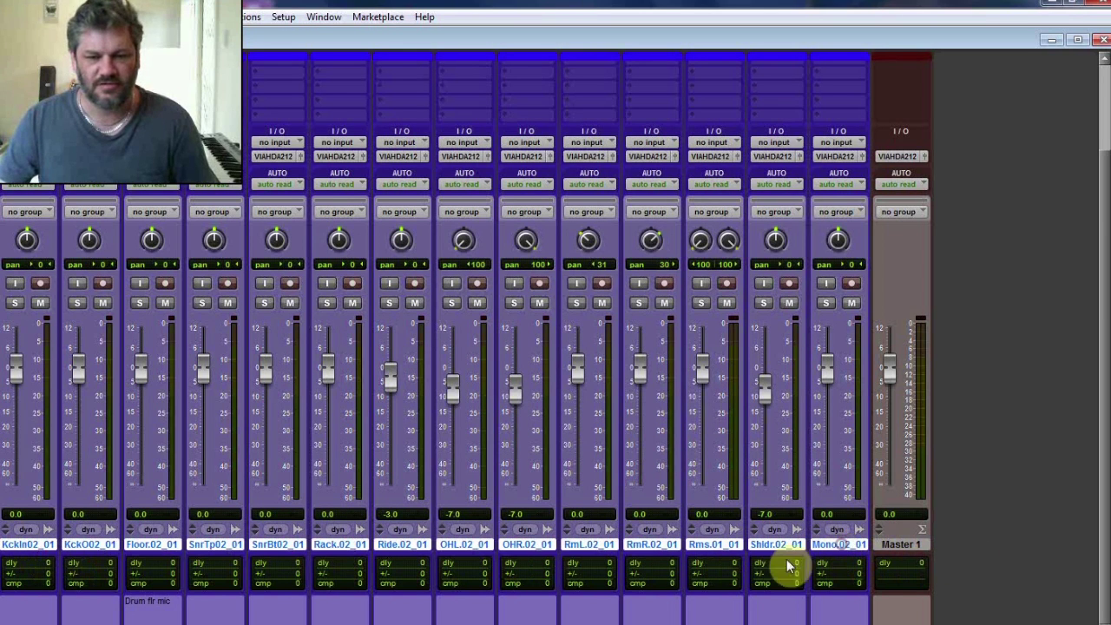
pyautogui.hotkey('ctrl', 'g')
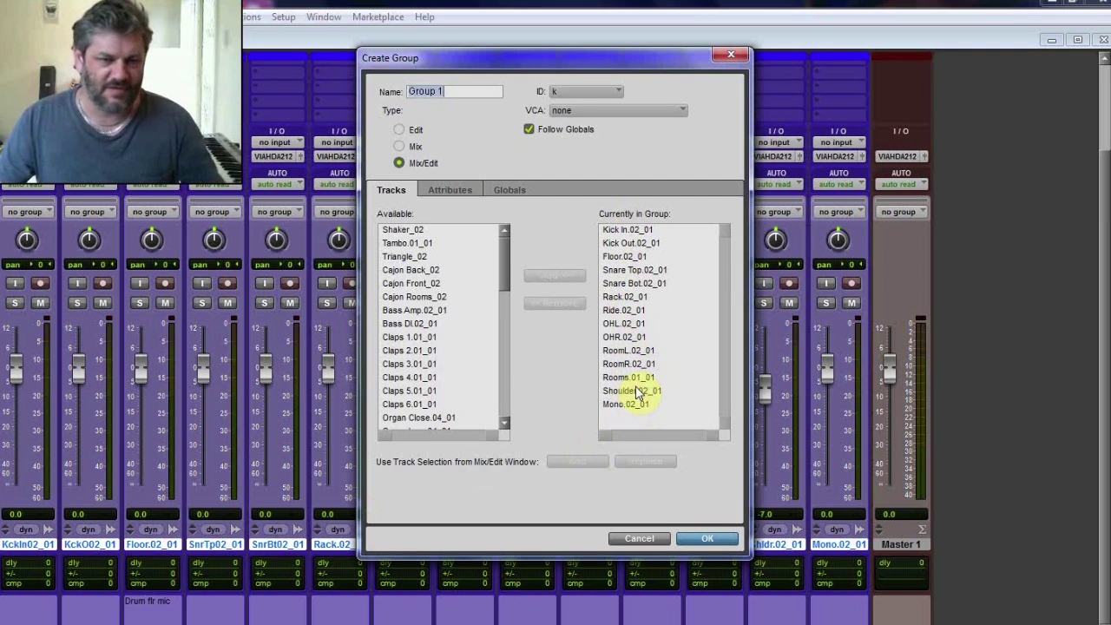
pyautogui.click(639, 538)
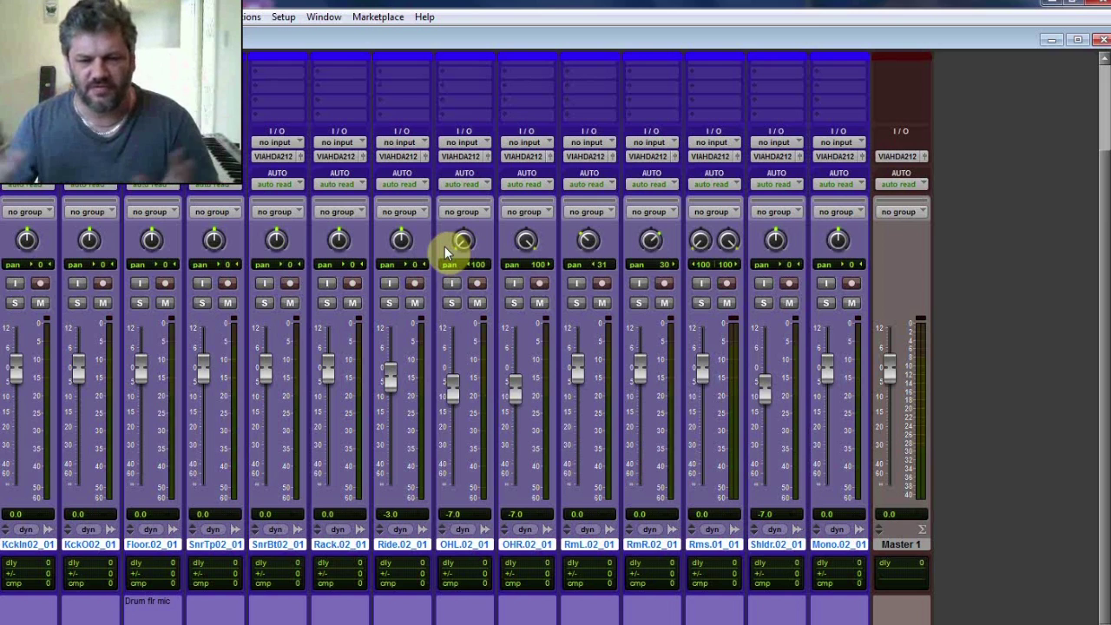
# - Try panning the Rack.02_01 track off centre and resetting it, and try panning the Ride.02_01 track to 35 right
pyautogui.scroll(2, 445, 247)
pyautogui.scroll(2, 445, 247)
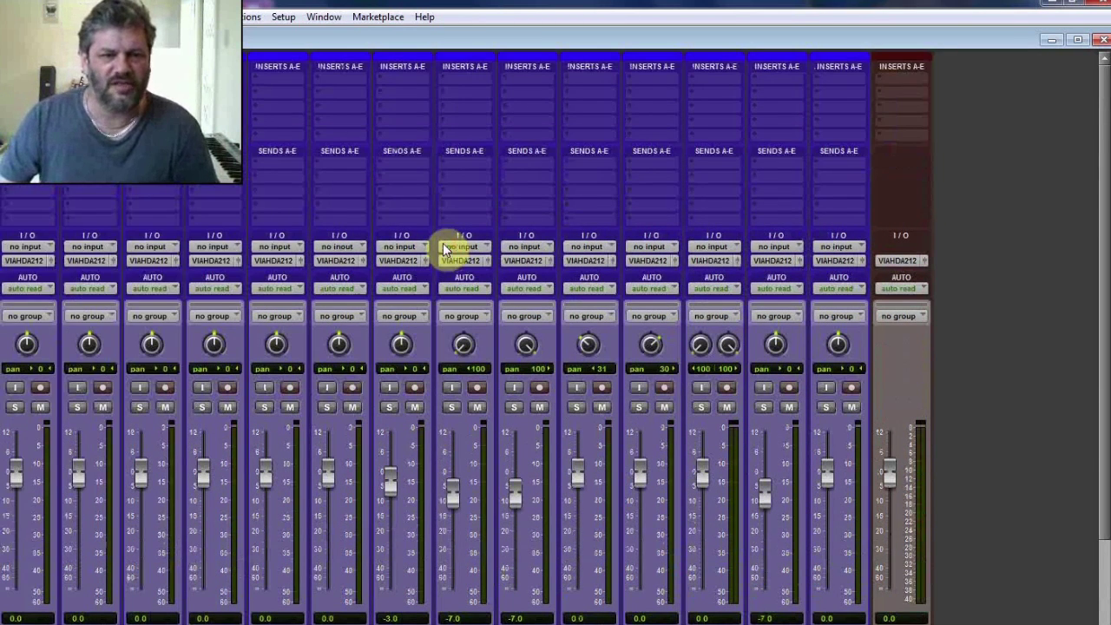
pyautogui.scroll(-3, 467, 356)
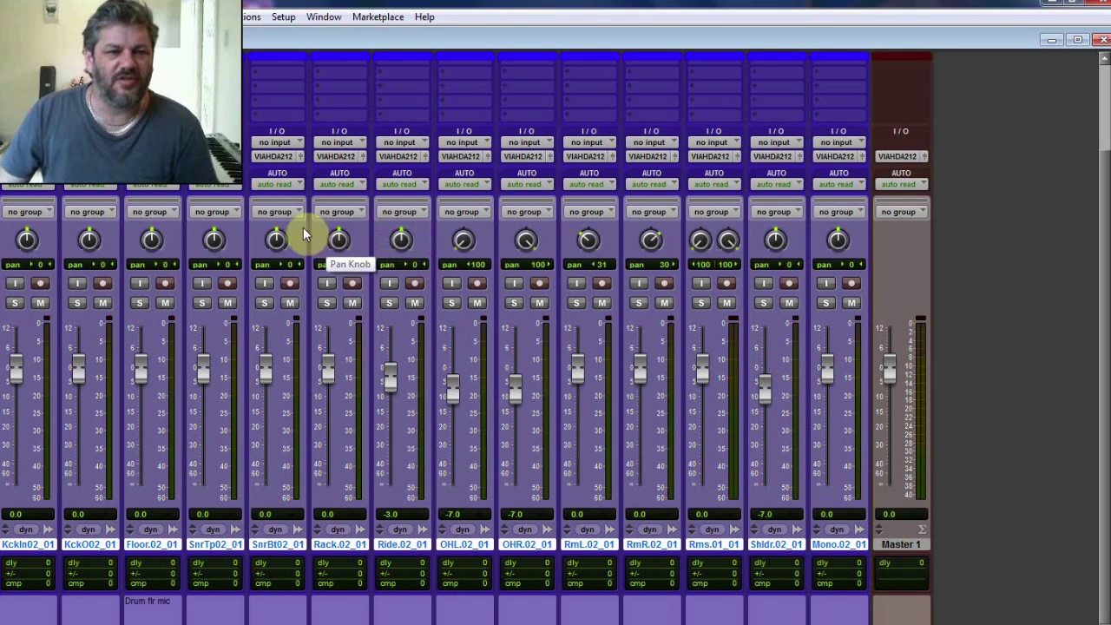
pyautogui.moveTo(339, 241)
pyautogui.mouseDown()
pyautogui.moveTo(332, 271)
pyautogui.moveTo(342, 242)
pyautogui.mouseUp()
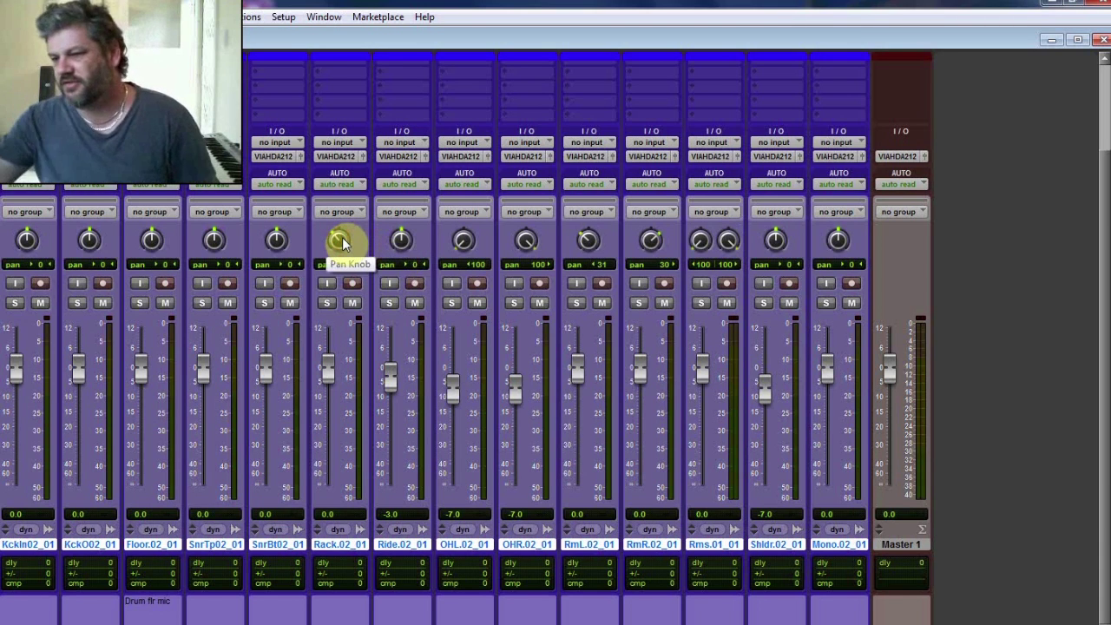
pyautogui.moveTo(341, 243)
pyautogui.mouseDown()
pyautogui.moveTo(362, 218)
pyautogui.moveTo(347, 261)
pyautogui.moveTo(355, 243)
pyautogui.moveTo(340, 238)
pyautogui.mouseUp()
pyautogui.keyDown('alt'); pyautogui.click(339, 240); pyautogui.keyUp('alt')
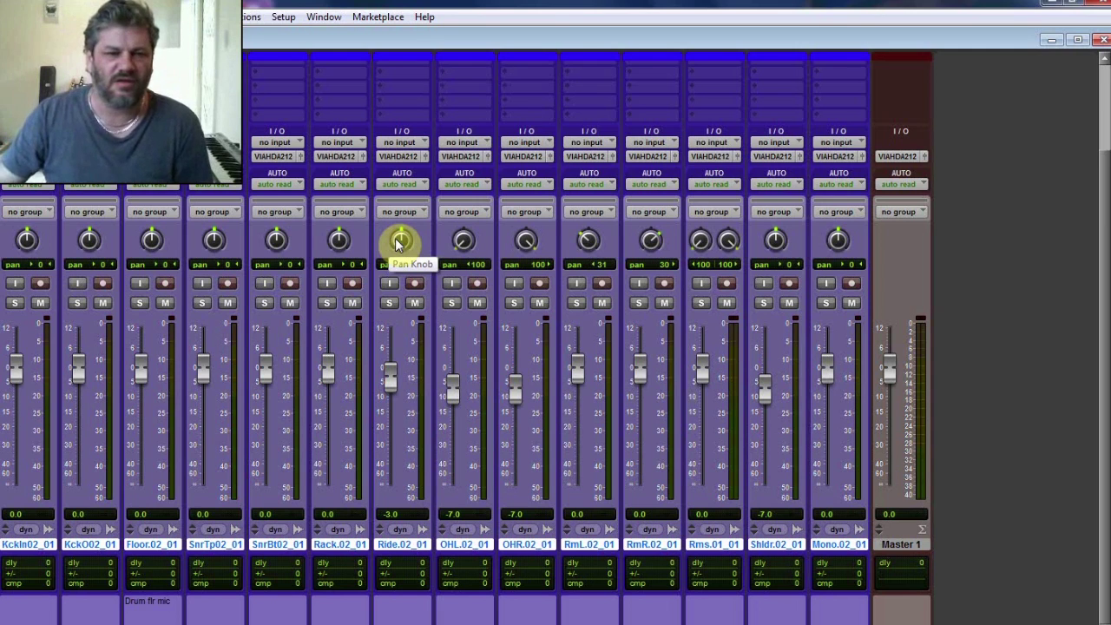
pyautogui.moveTo(396, 244)
pyautogui.mouseDown()
pyautogui.moveTo(399, 228)
pyautogui.moveTo(402, 251)
pyautogui.mouseUp()
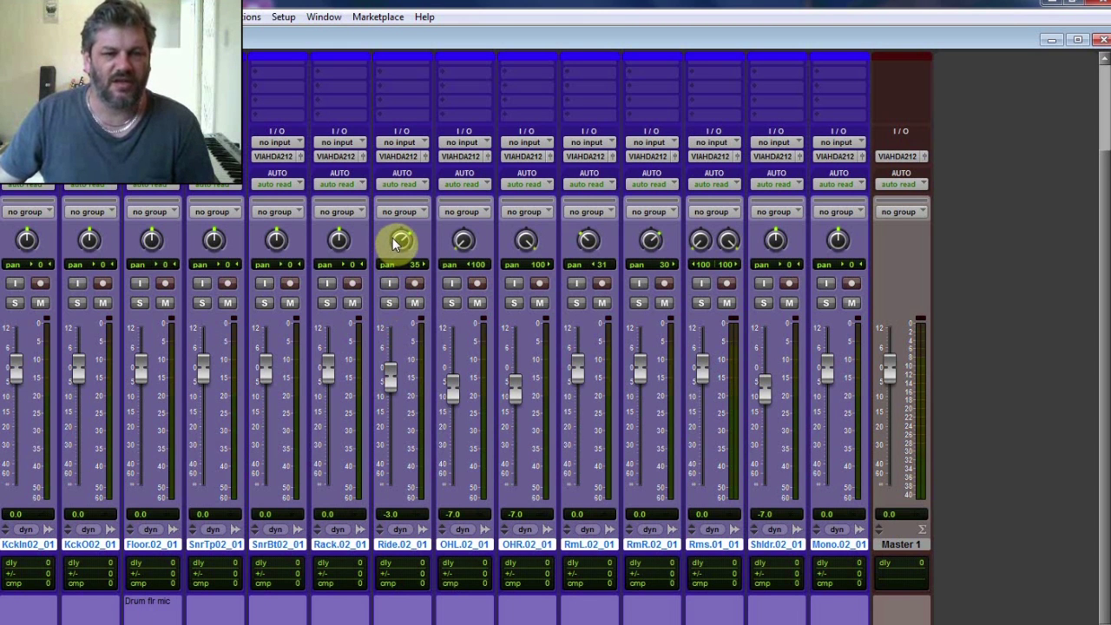
# - Insert an EQ3 7-Band (mono) plug-in on the Kick In.02_01 track and move its window clear of the webcam area
pyautogui.scroll(3, 496, 318)
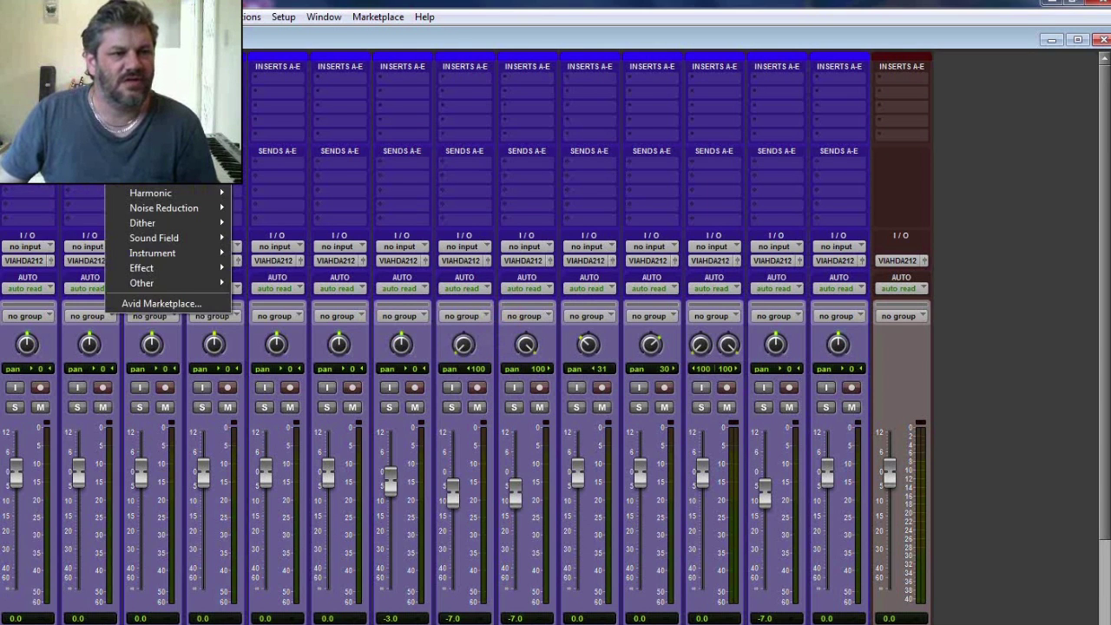
pyautogui.moveTo(173, 103)
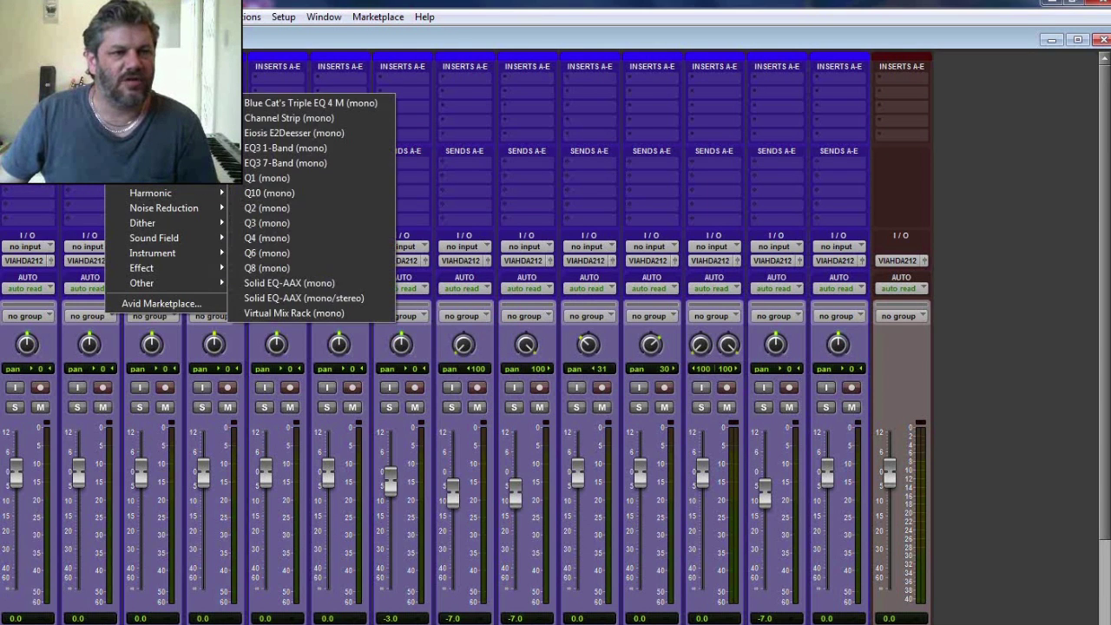
pyautogui.click(278, 163)
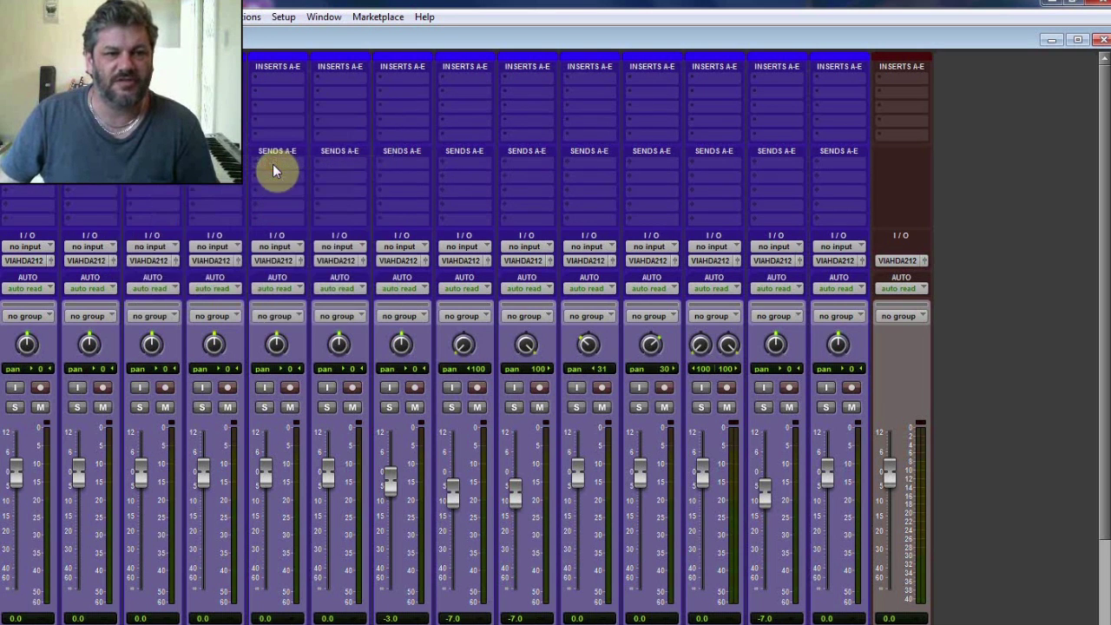
pyautogui.moveTo(738, 75); pyautogui.dragTo(637, 41)
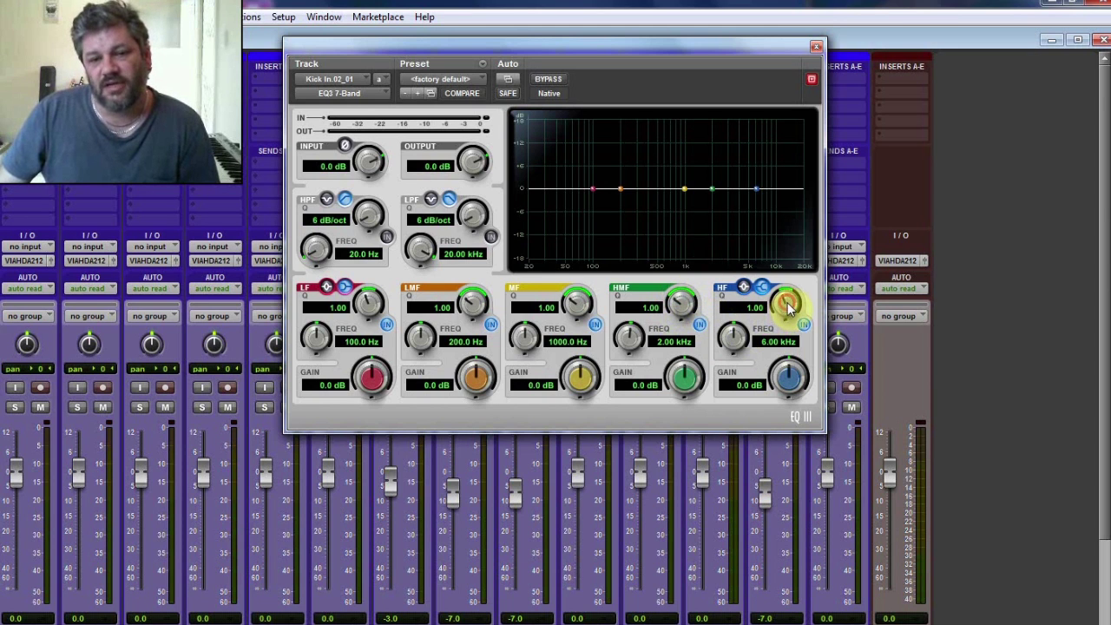
# - Sweep the EQ's HF band as a peak with Q 10.00 and 18 dB boost, and cut it to -3.3 dB at 5.65 kHz
pyautogui.moveTo(788, 309)
pyautogui.mouseDown()
pyautogui.moveTo(801, 211)
pyautogui.moveTo(788, 335)
pyautogui.moveTo(786, 306)
pyautogui.mouseUp()
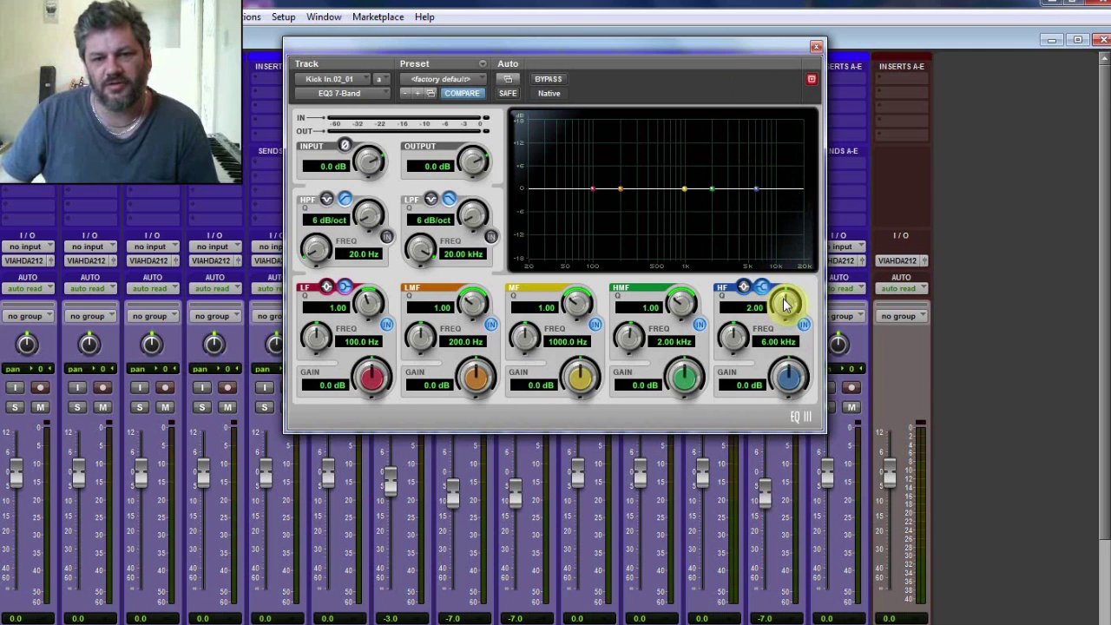
pyautogui.moveTo(788, 391); pyautogui.dragTo(785, 317)
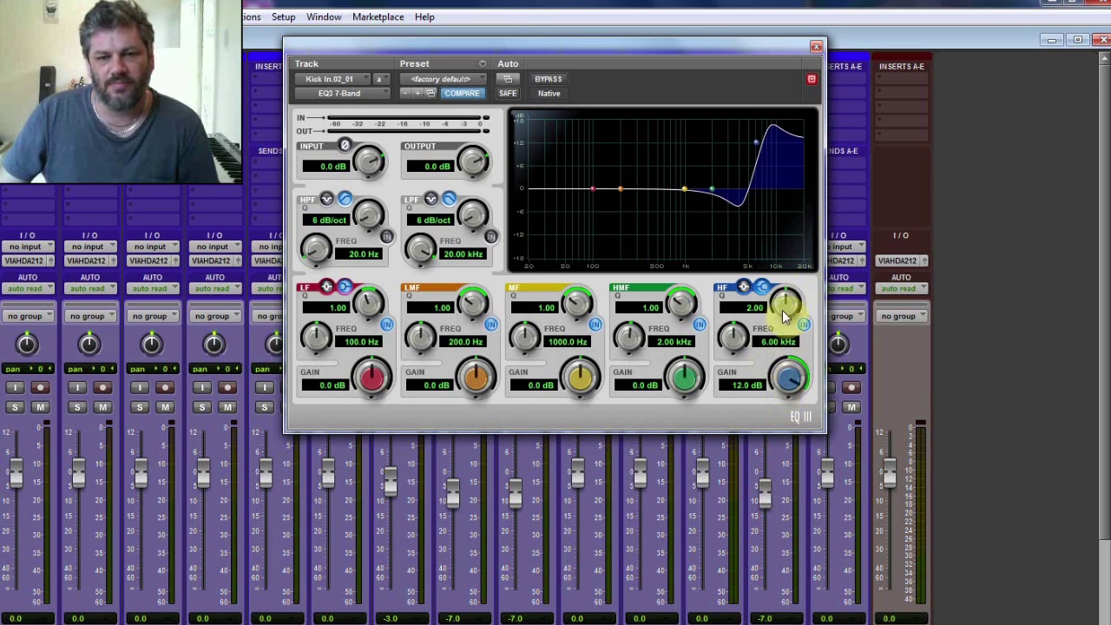
pyautogui.click(744, 287)
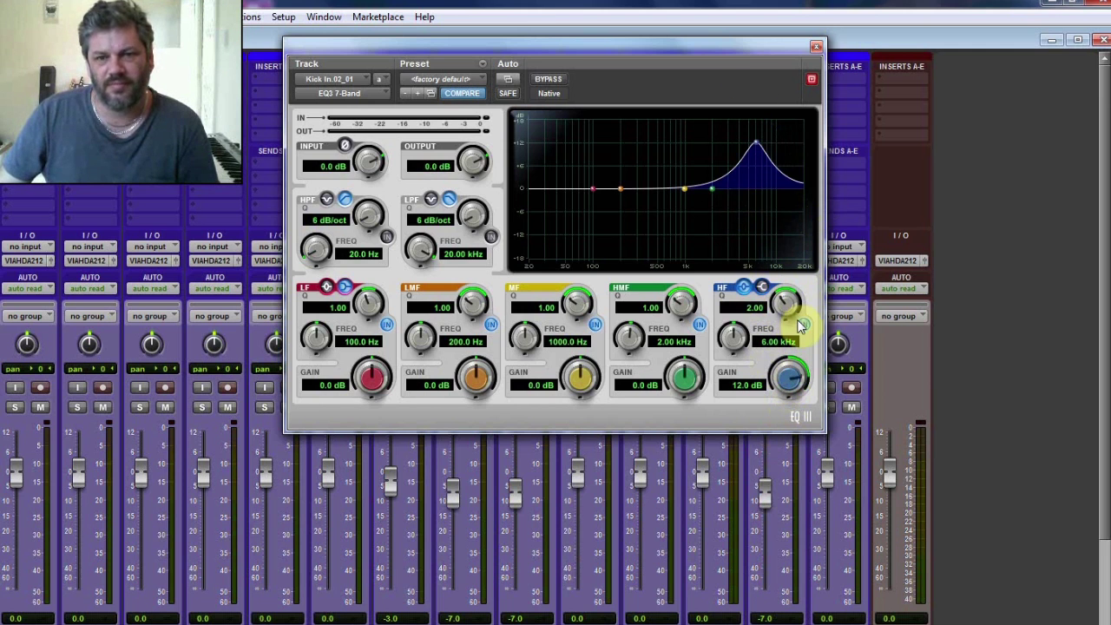
pyautogui.moveTo(786, 302); pyautogui.dragTo(839, 149)
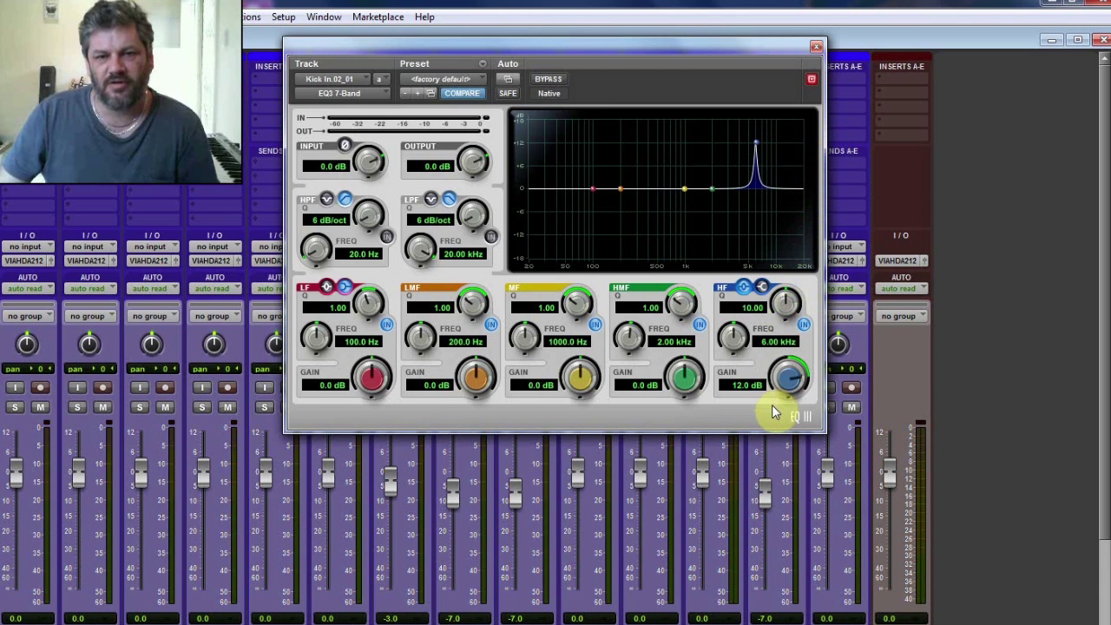
pyautogui.moveTo(789, 376); pyautogui.dragTo(808, 280)
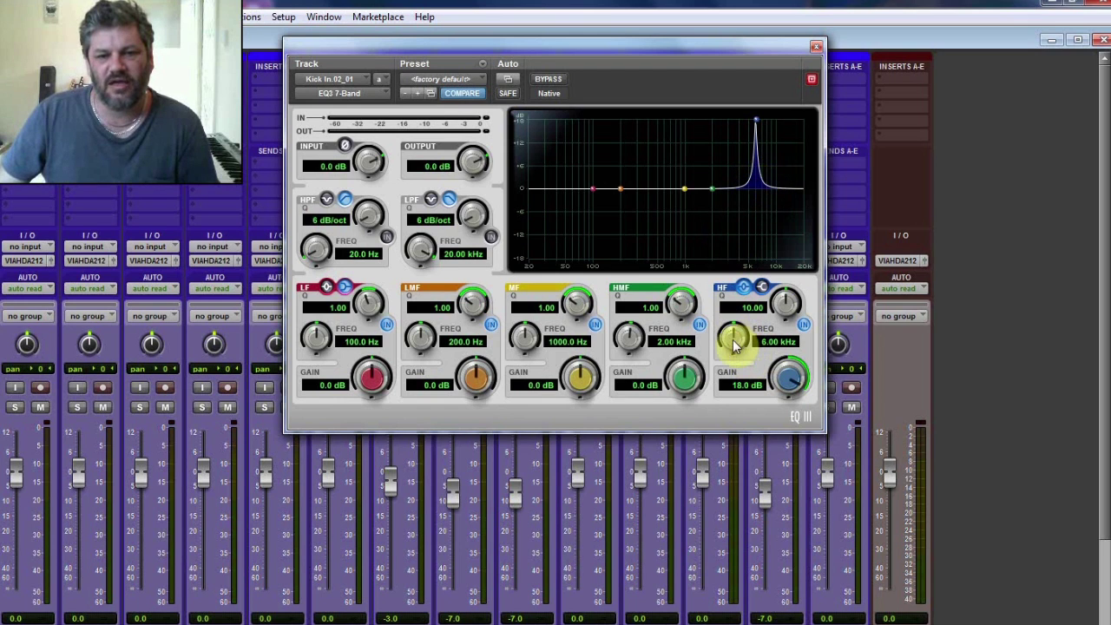
pyautogui.moveTo(735, 340); pyautogui.dragTo(773, 496)
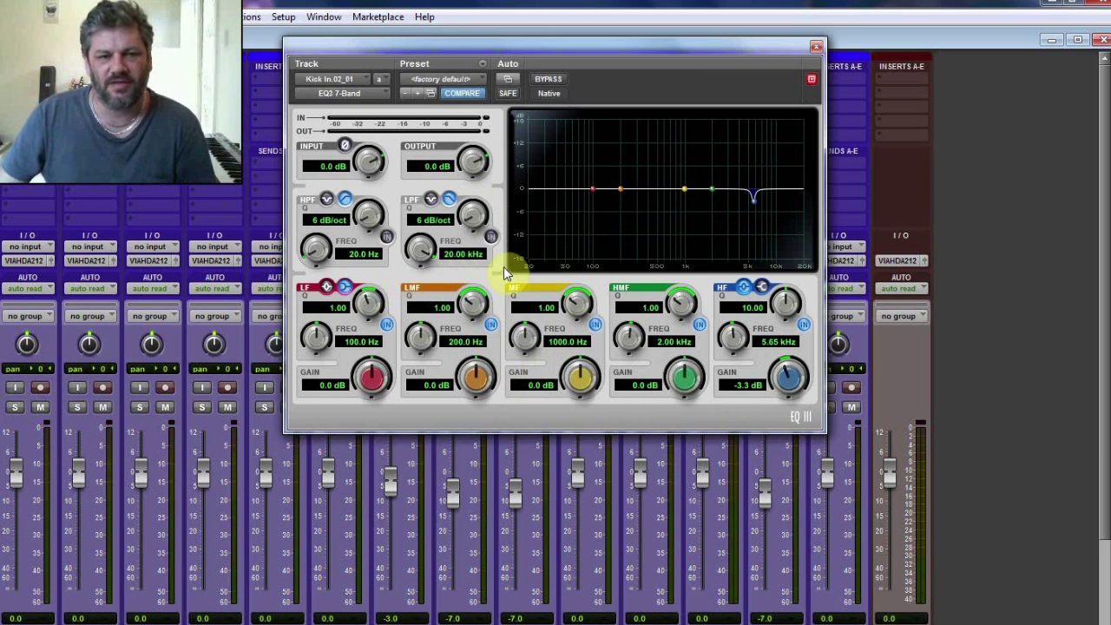
# - Enable the high-pass filter on the kick EQ with a 12 dB/oct slope at 40 Hz, and close the plug-in window
pyautogui.click(387, 239)
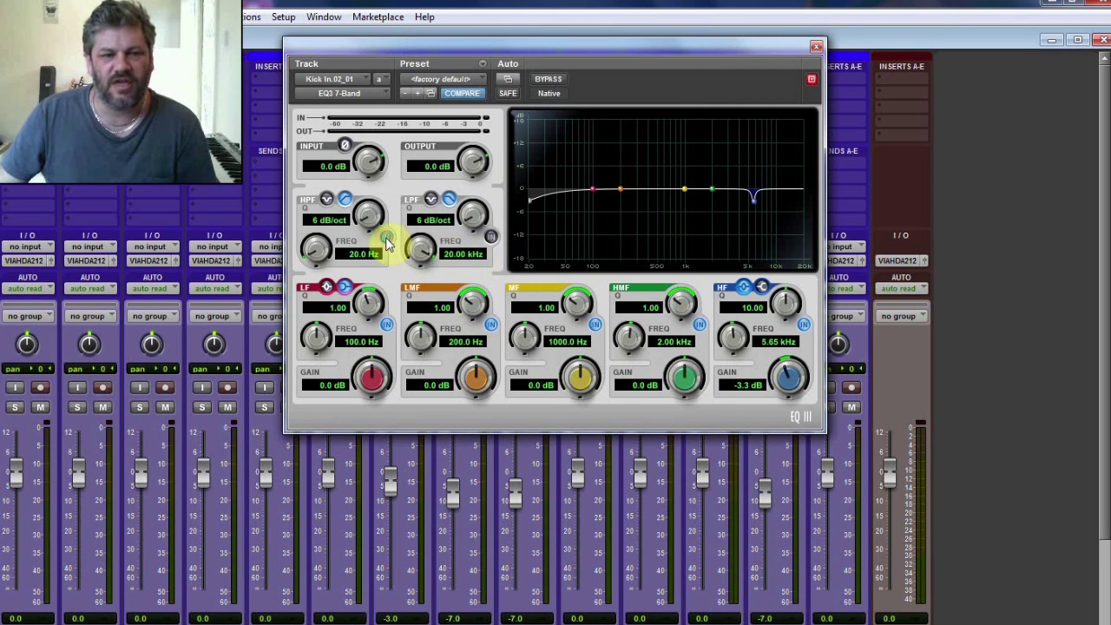
pyautogui.moveTo(368, 217); pyautogui.dragTo(392, 174)
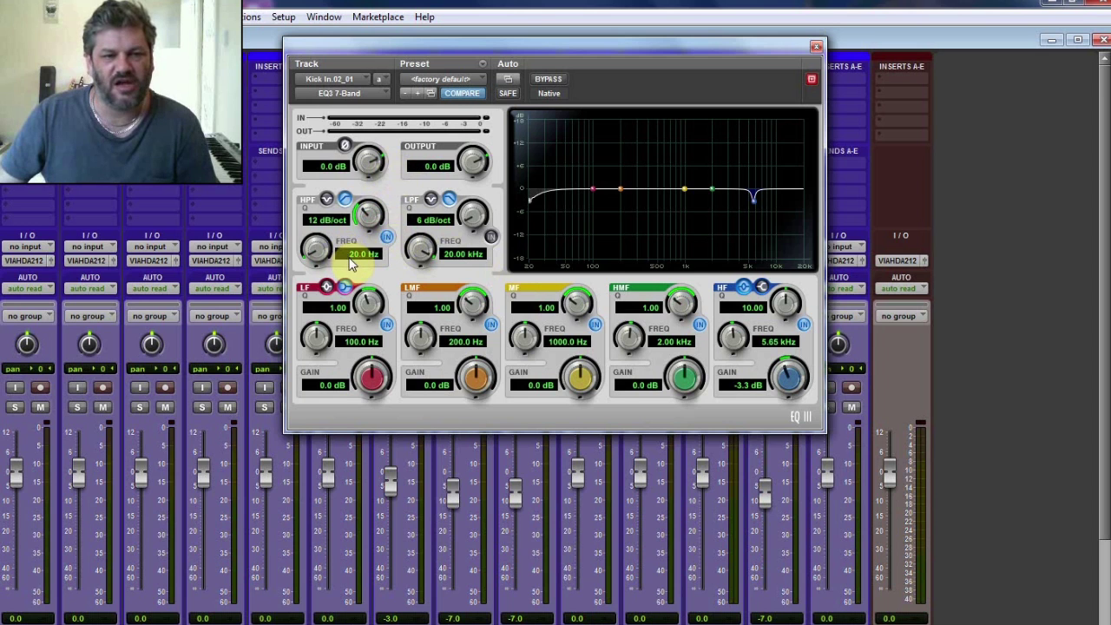
pyautogui.click(350, 256)
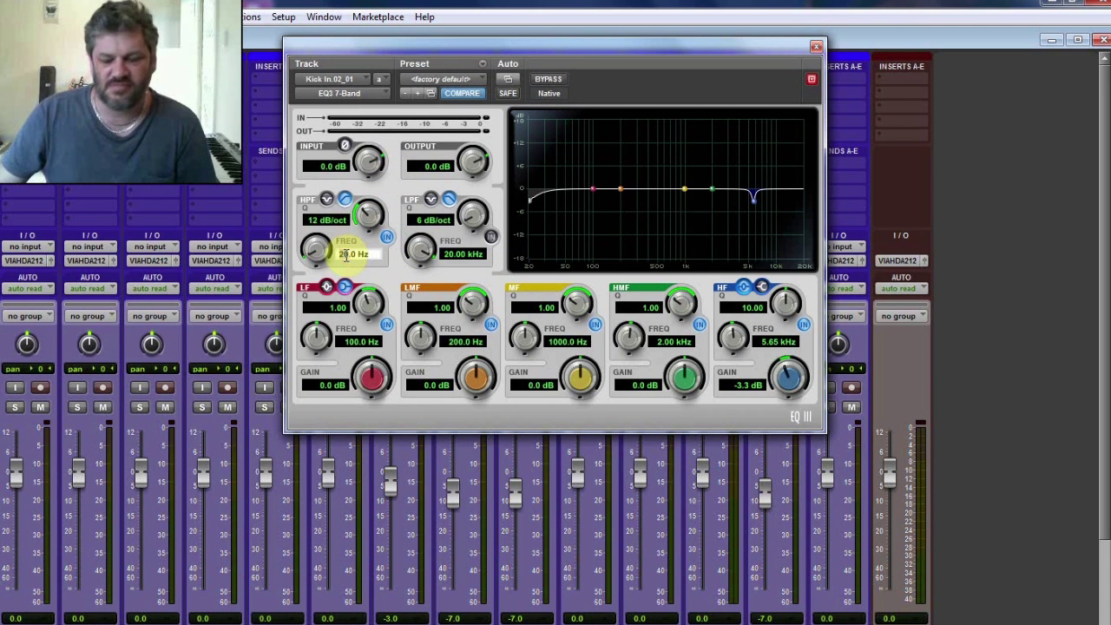
pyautogui.write('40')
pyautogui.press('Return')
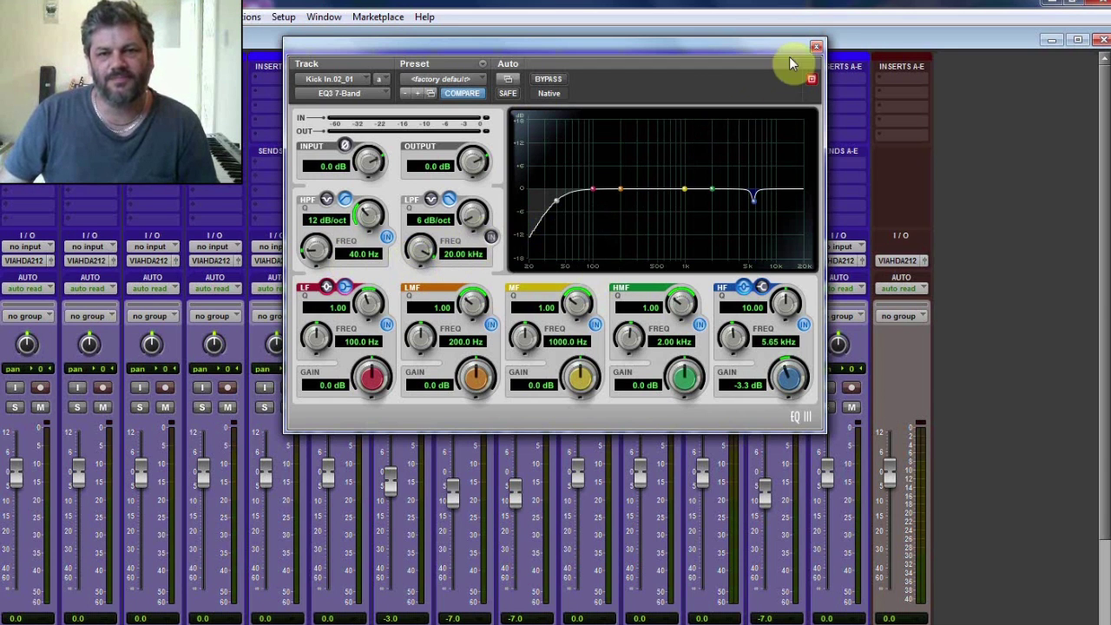
pyautogui.click(816, 46)
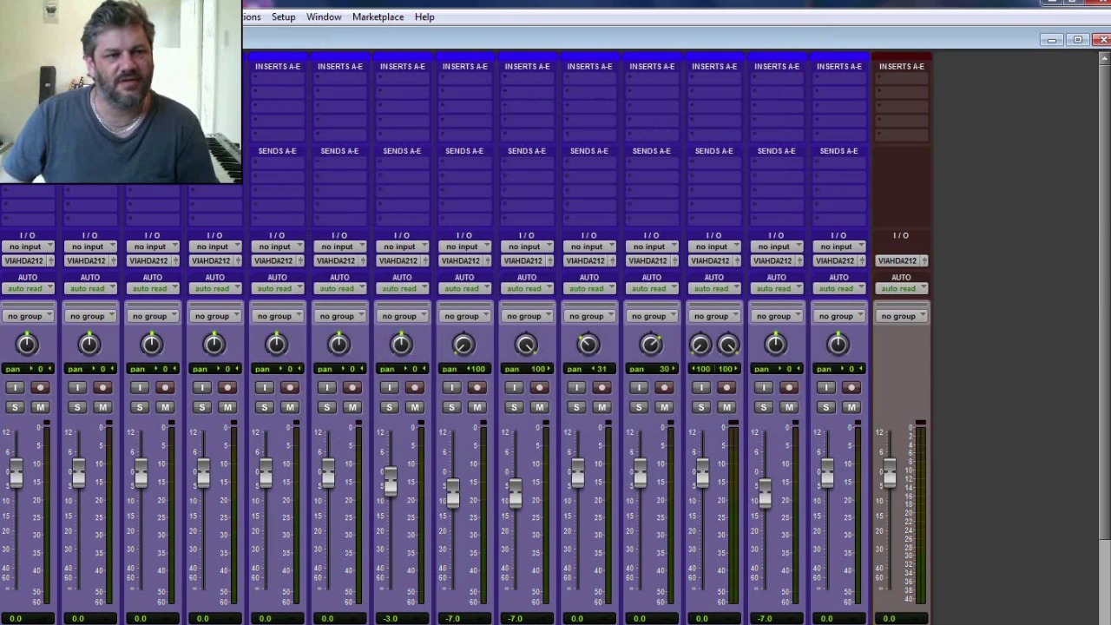
# - Insert a fresh EQ3 7-Band (mono) on Kick In.02_01 and try an LMF boost of 8.4 dB at 539.6 Hz with Q 0.79
pyautogui.click(8, 77)
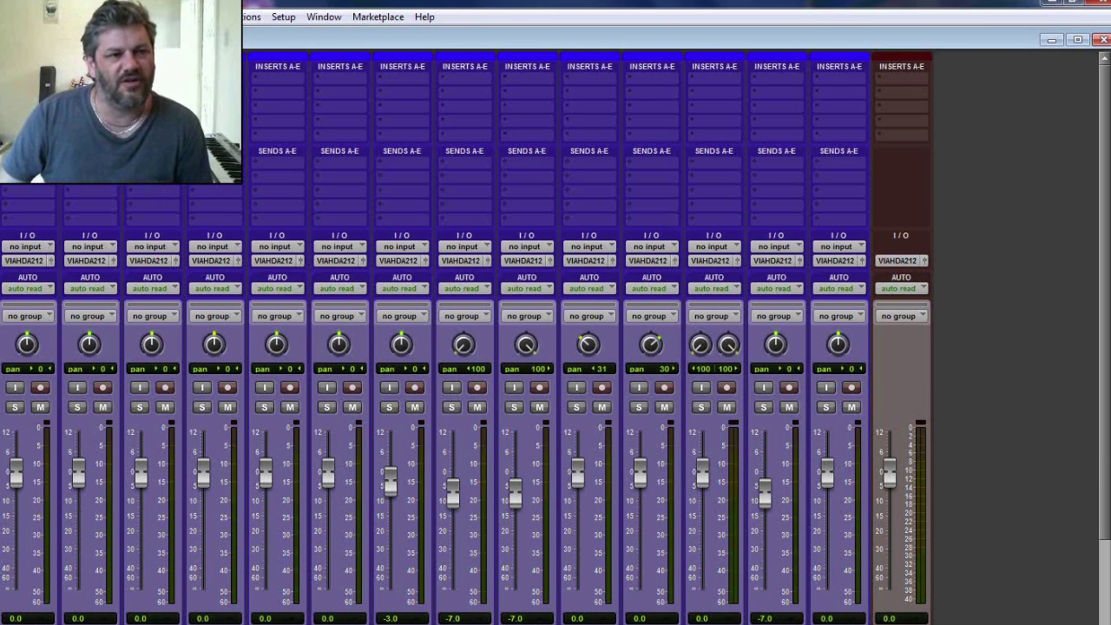
pyautogui.moveTo(69, 103)
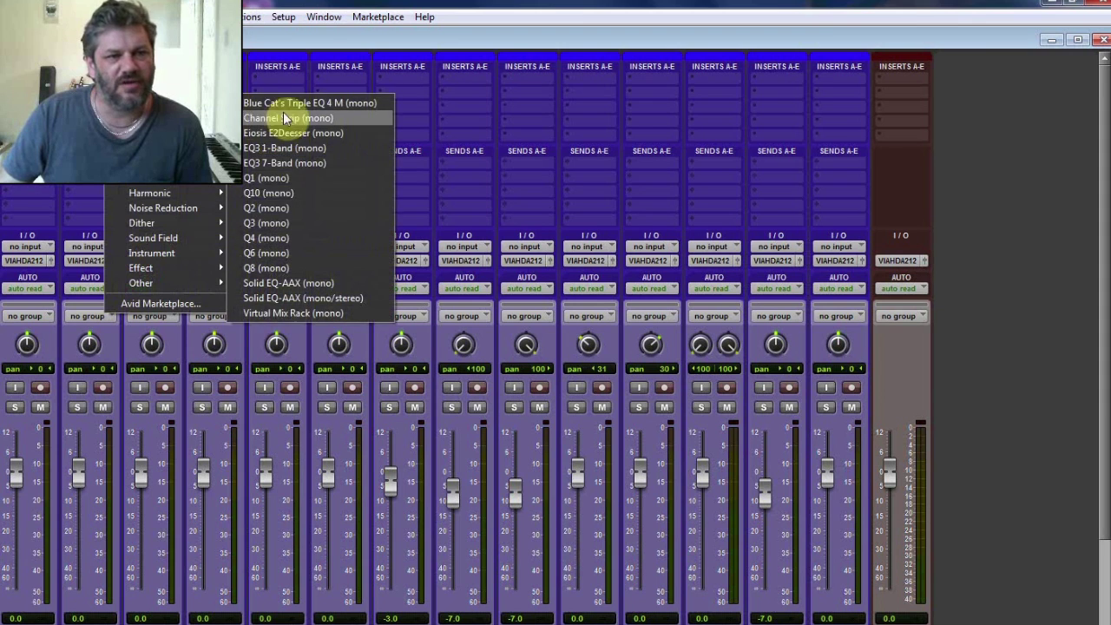
pyautogui.click(270, 165)
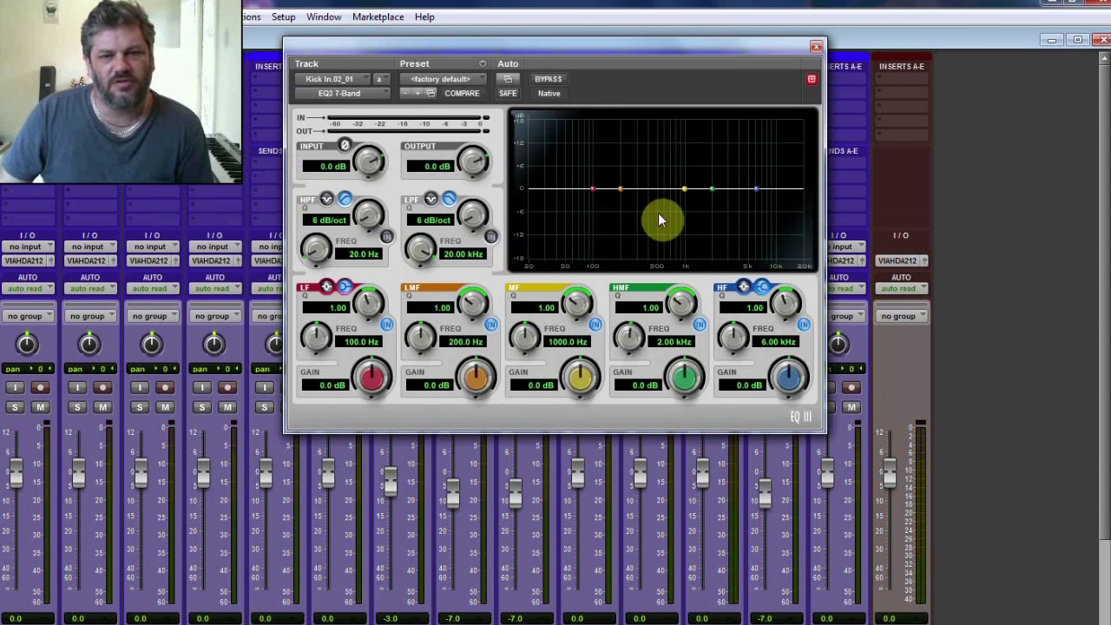
pyautogui.moveTo(621, 192); pyautogui.dragTo(651, 154)
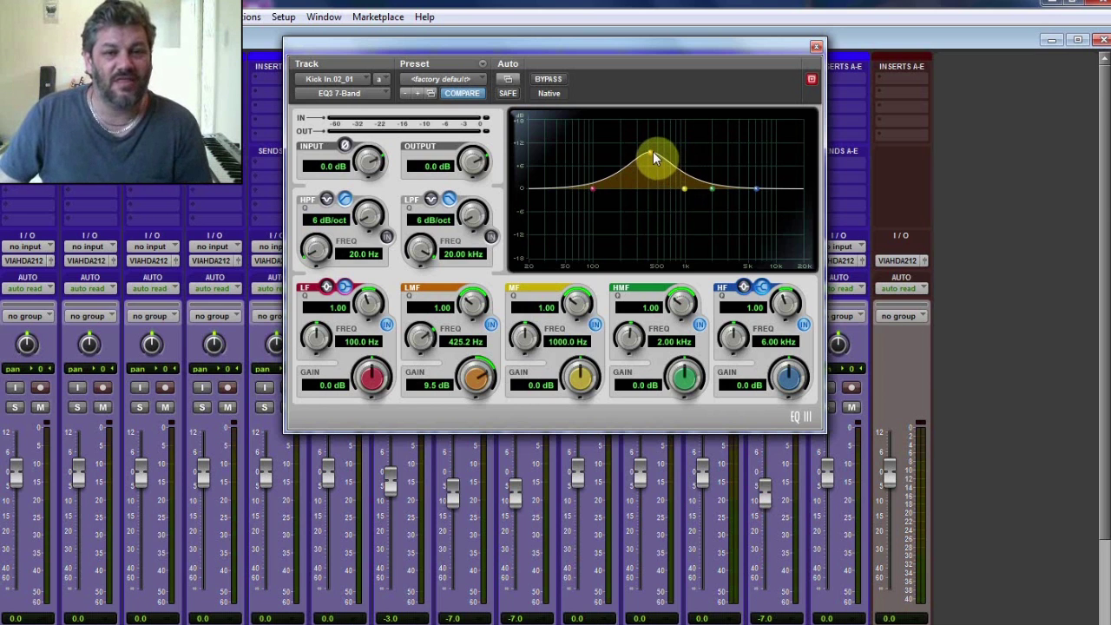
pyautogui.moveTo(653, 152); pyautogui.dragTo(656, 158)
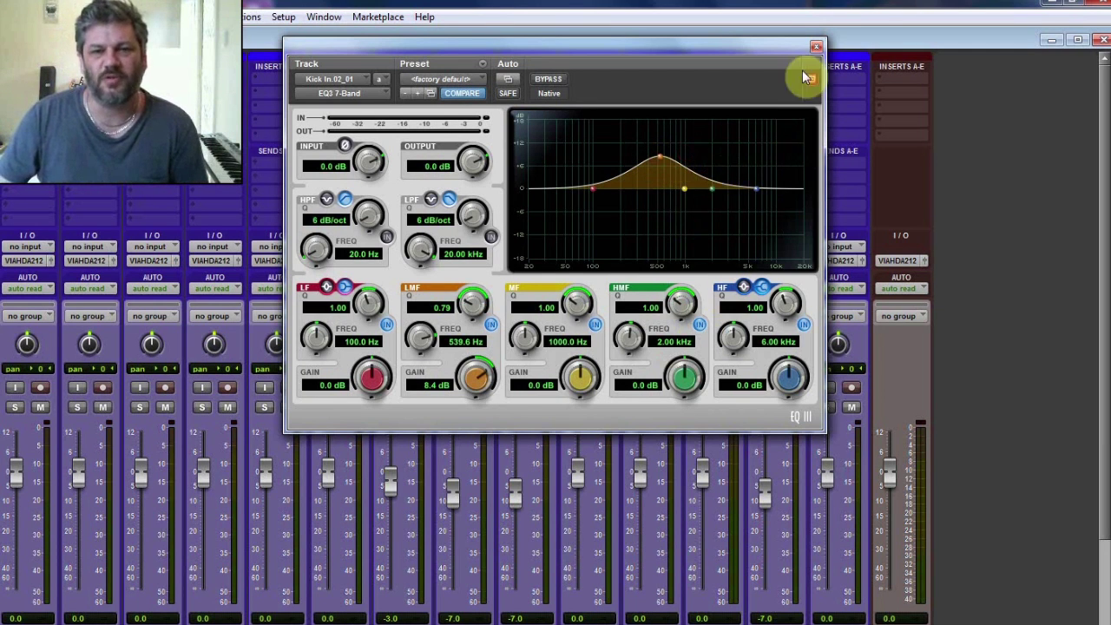
pyautogui.click(816, 46)
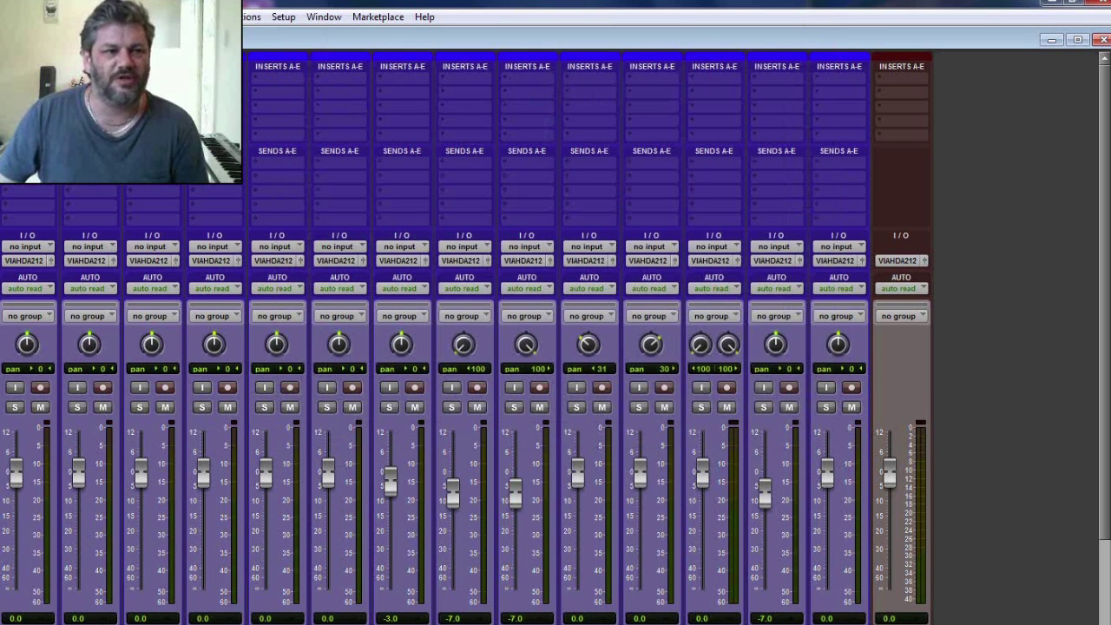
pyautogui.moveTo(52, 104)
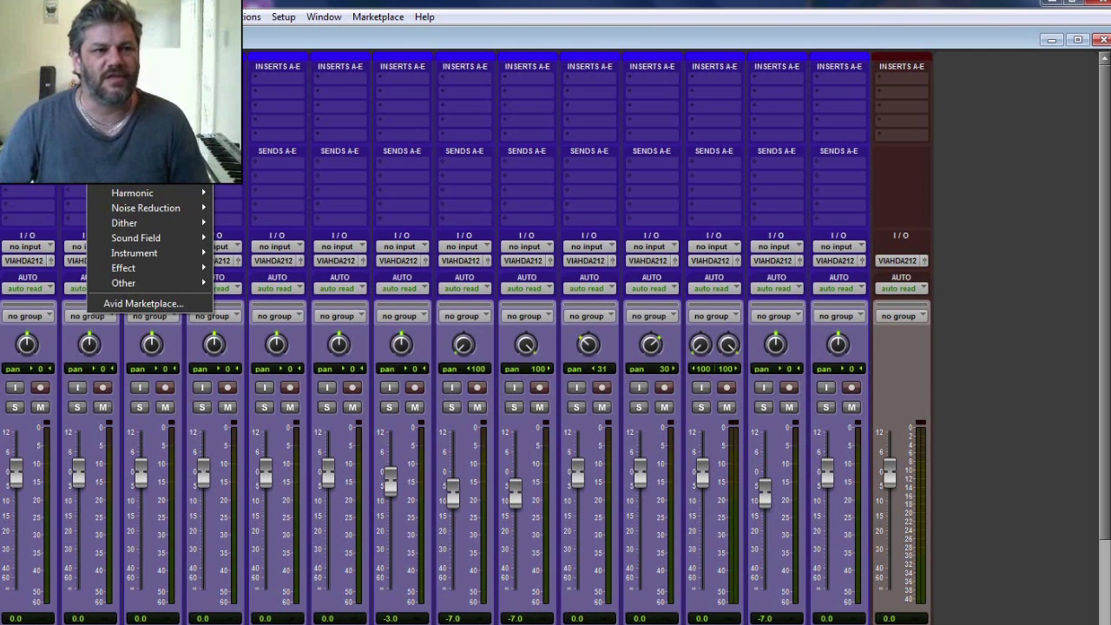
pyautogui.click(464, 237)
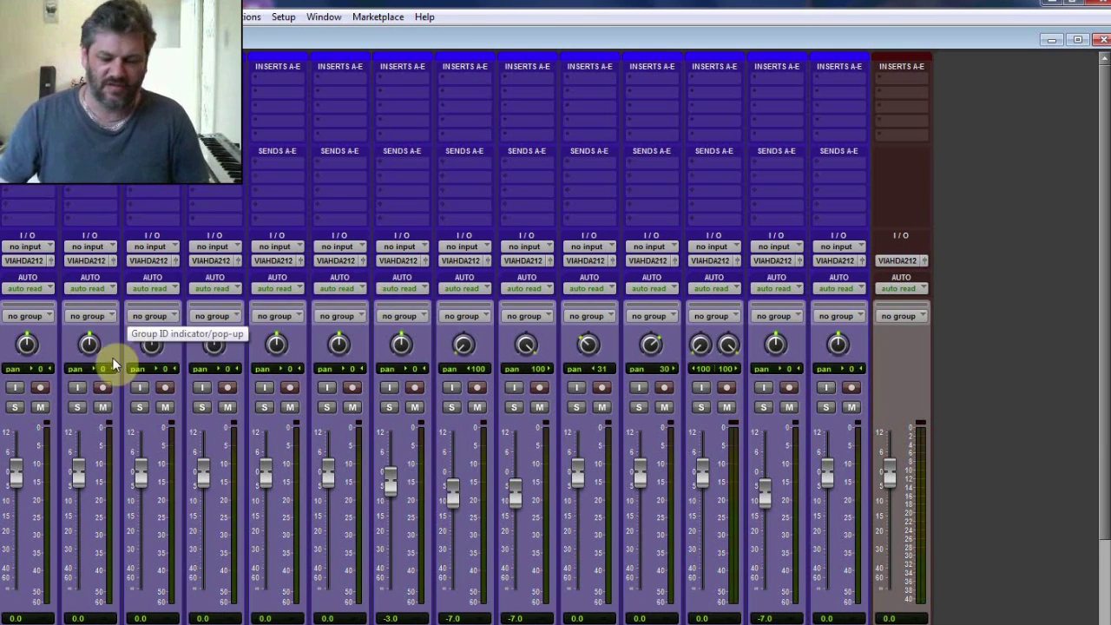
# - Show the Edit window and examine the drum tracks' waveforms from the intro up to bars 16 to 18
pyautogui.hotkey('ctrl', '=')
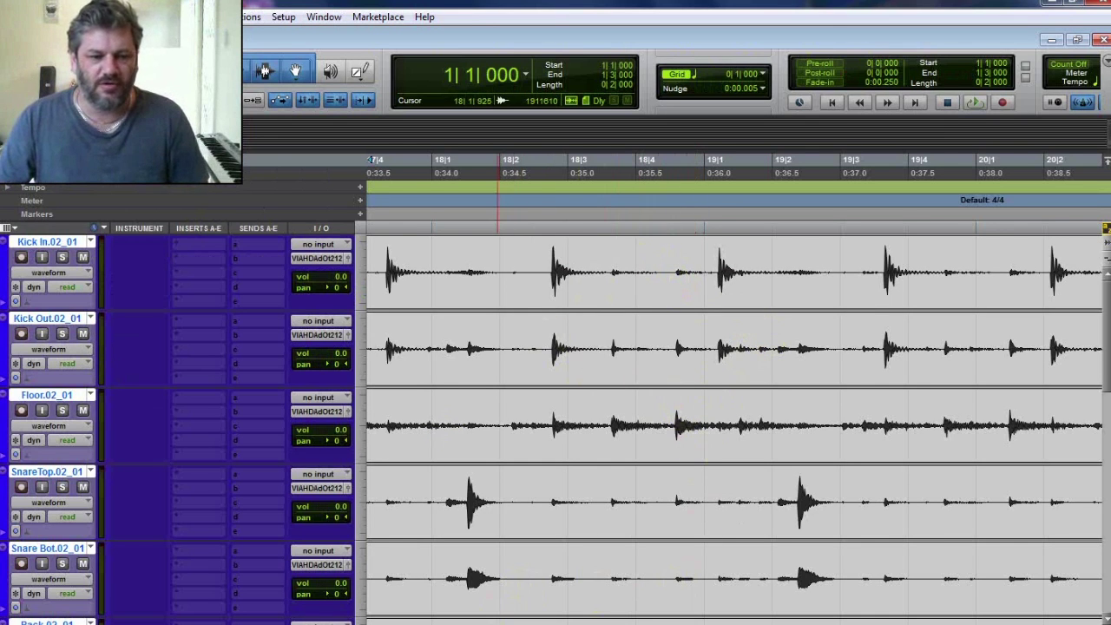
pyautogui.hscroll(-10, 735, 375)
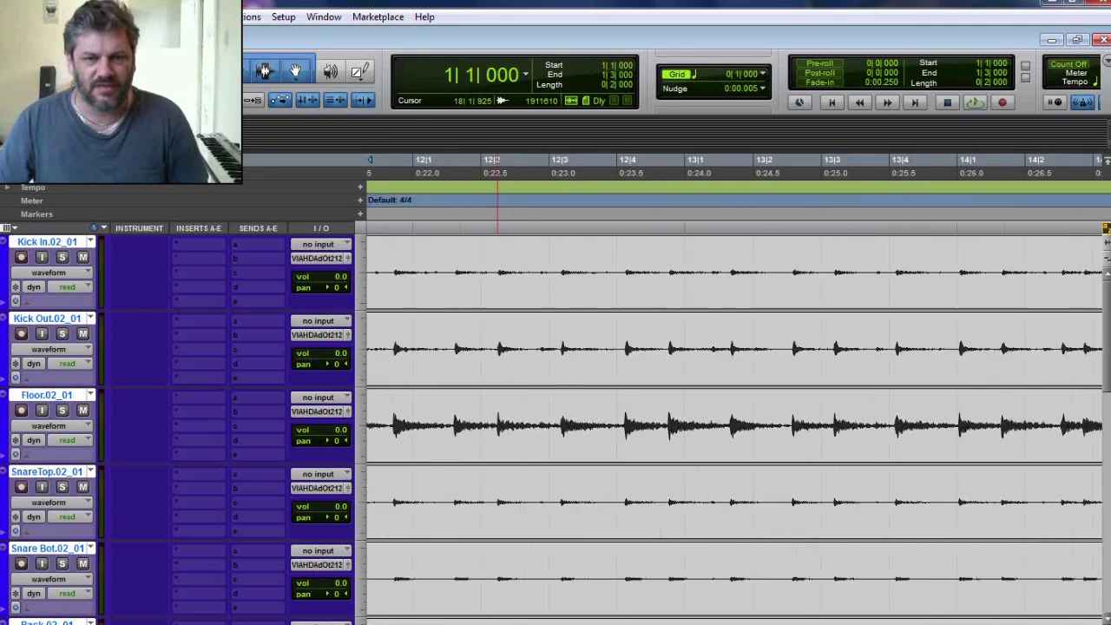
pyautogui.hscroll(-2, 734, 426)
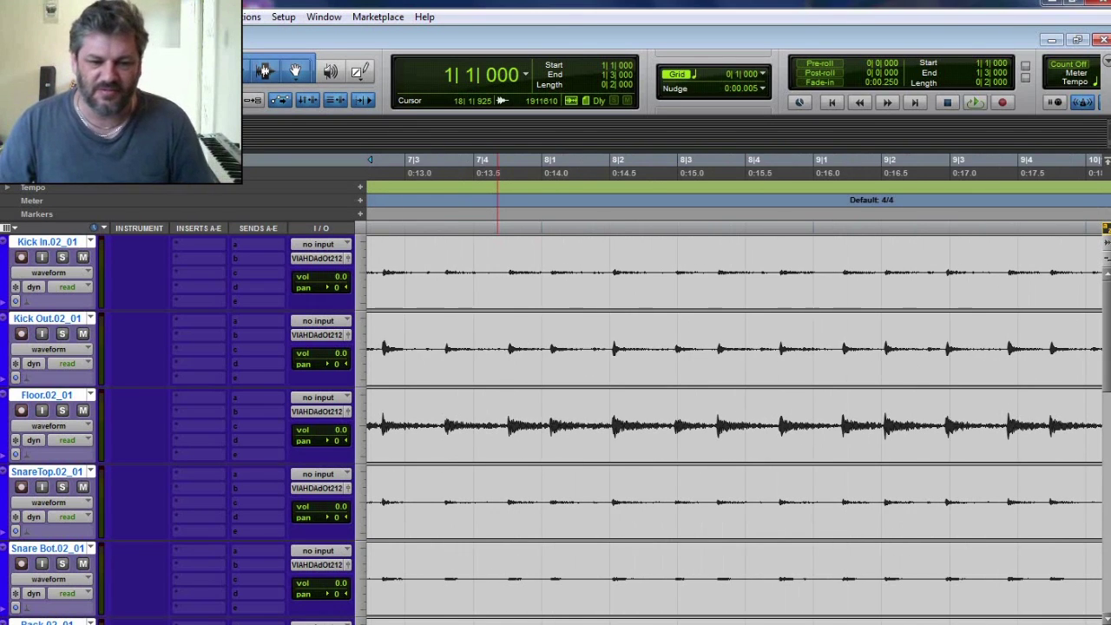
pyautogui.hscroll(6, 497, 425)
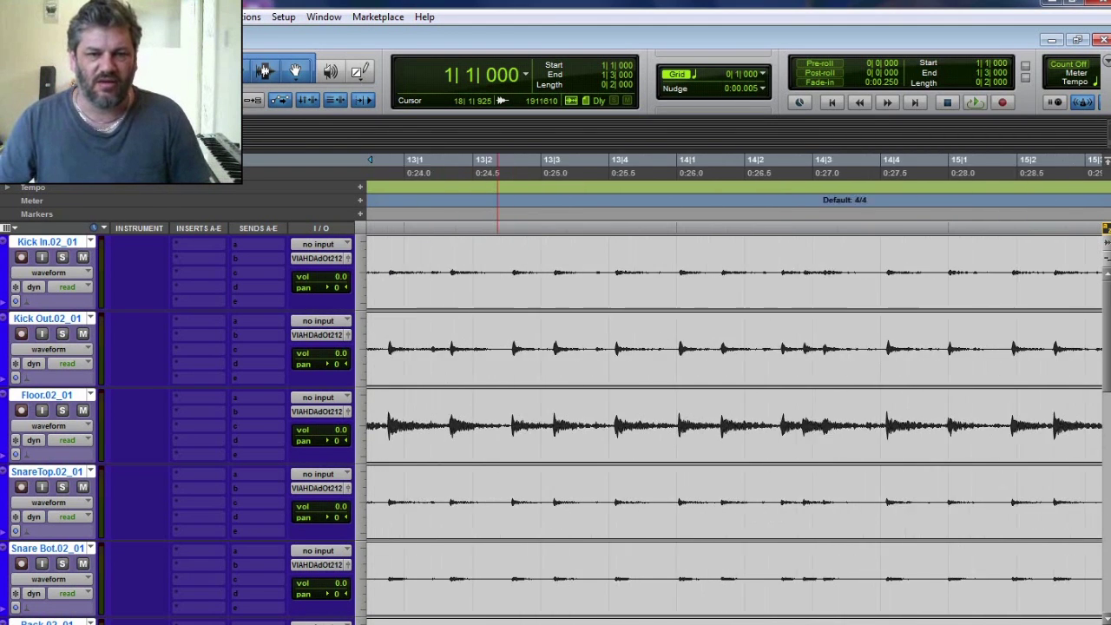
pyautogui.hscroll(4, 500, 334)
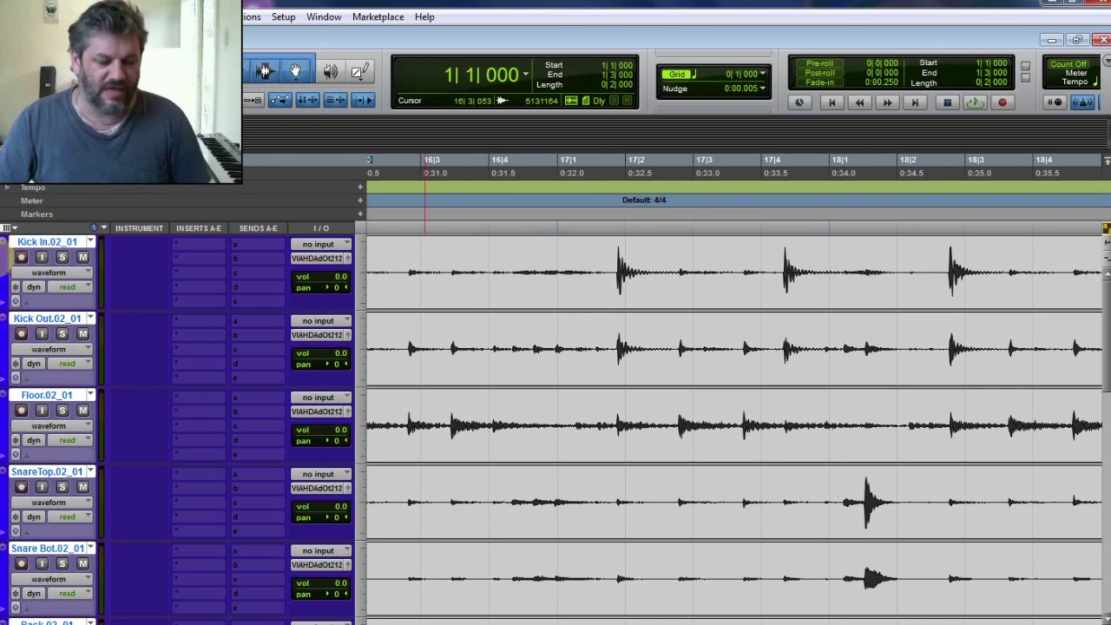
# - Try a Dyn3 Expander/Gate (mono) insert on the Kick In.02_01 track and remove it again
pyautogui.click(51, 243)
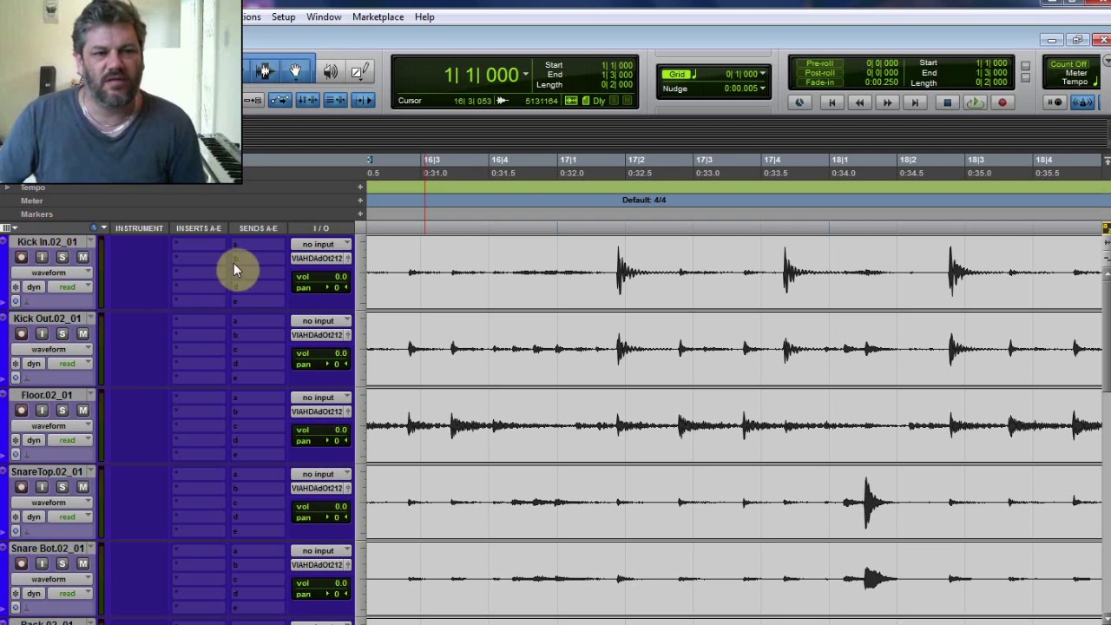
pyautogui.click(213, 248)
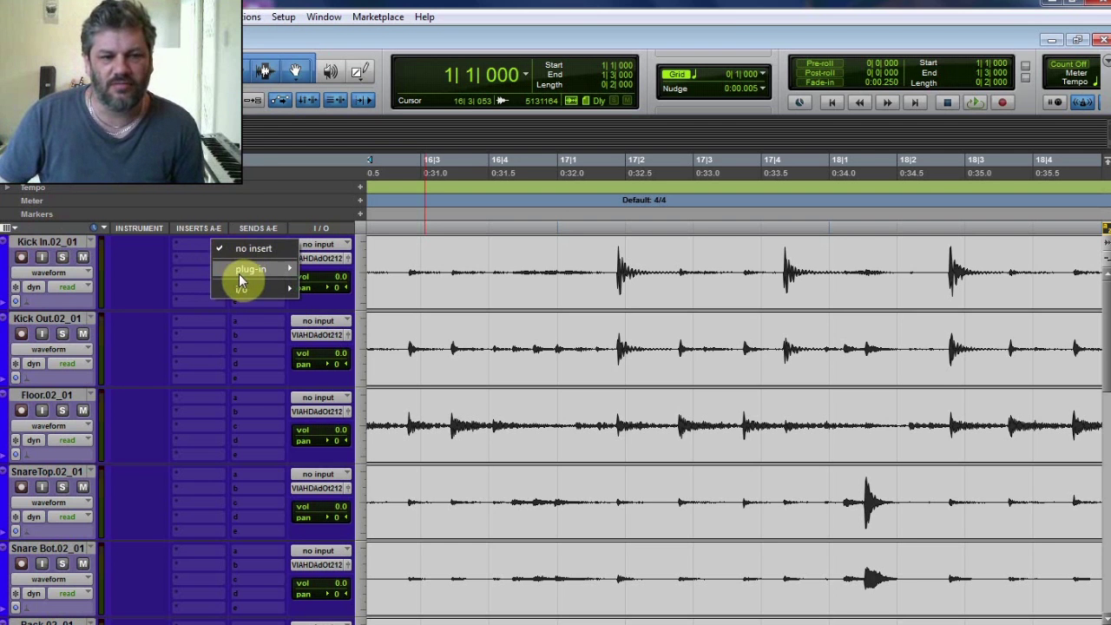
pyautogui.moveTo(247, 269)
pyautogui.moveTo(316, 287)
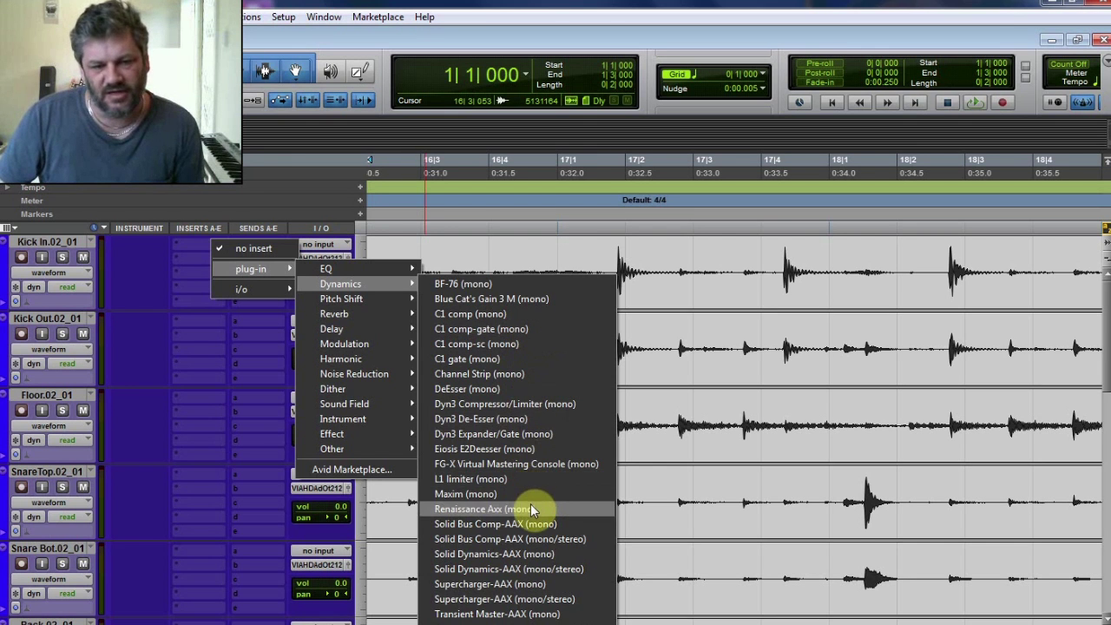
pyautogui.click(533, 437)
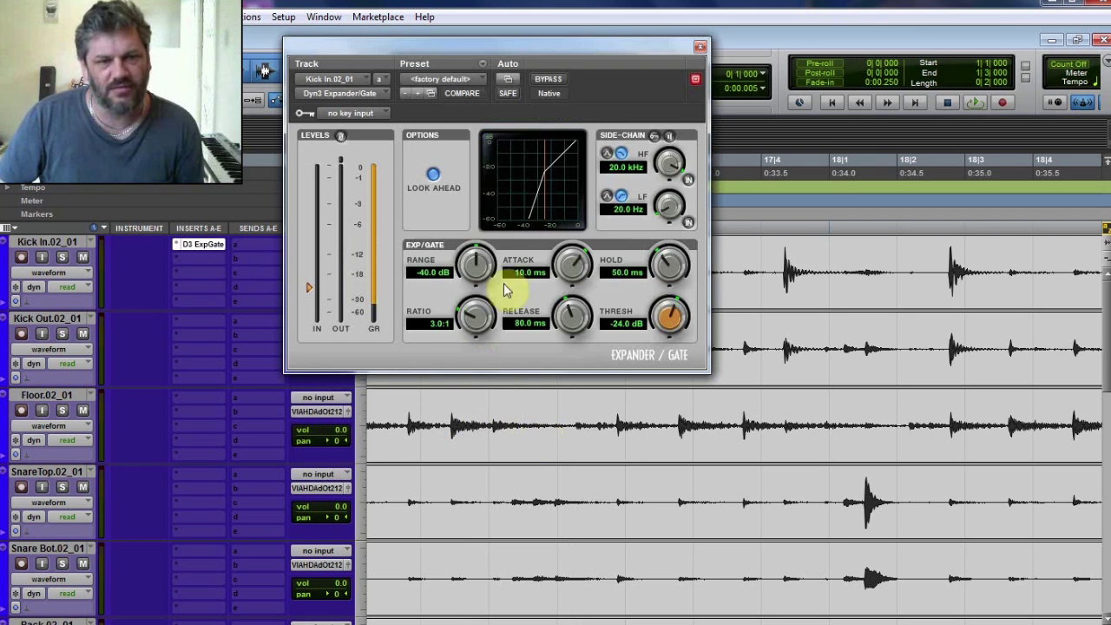
pyautogui.click(700, 51)
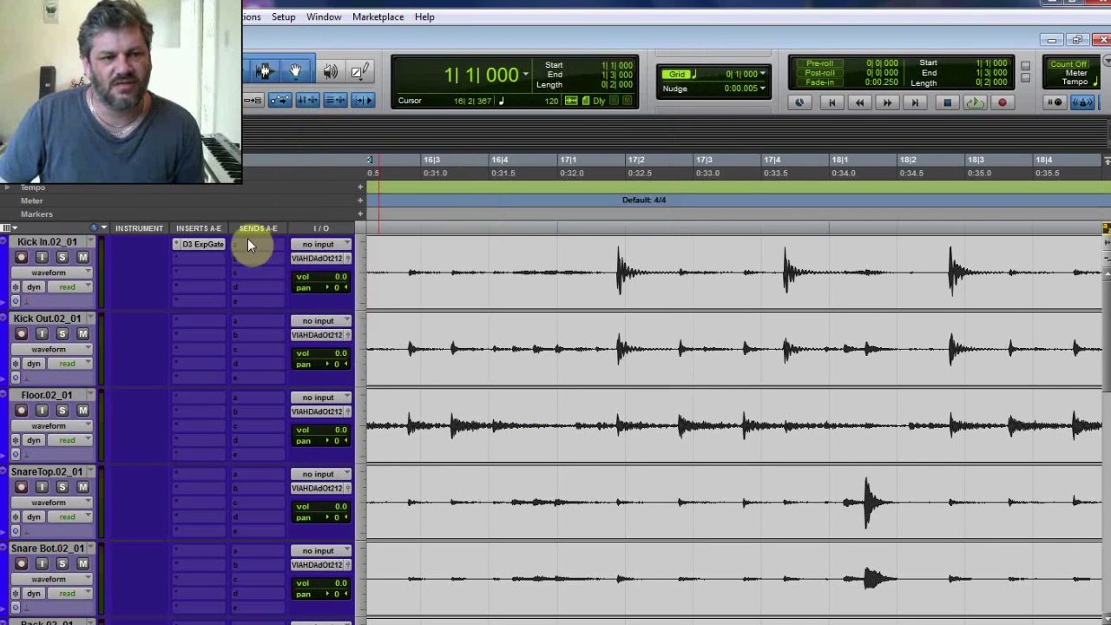
pyautogui.click(176, 250)
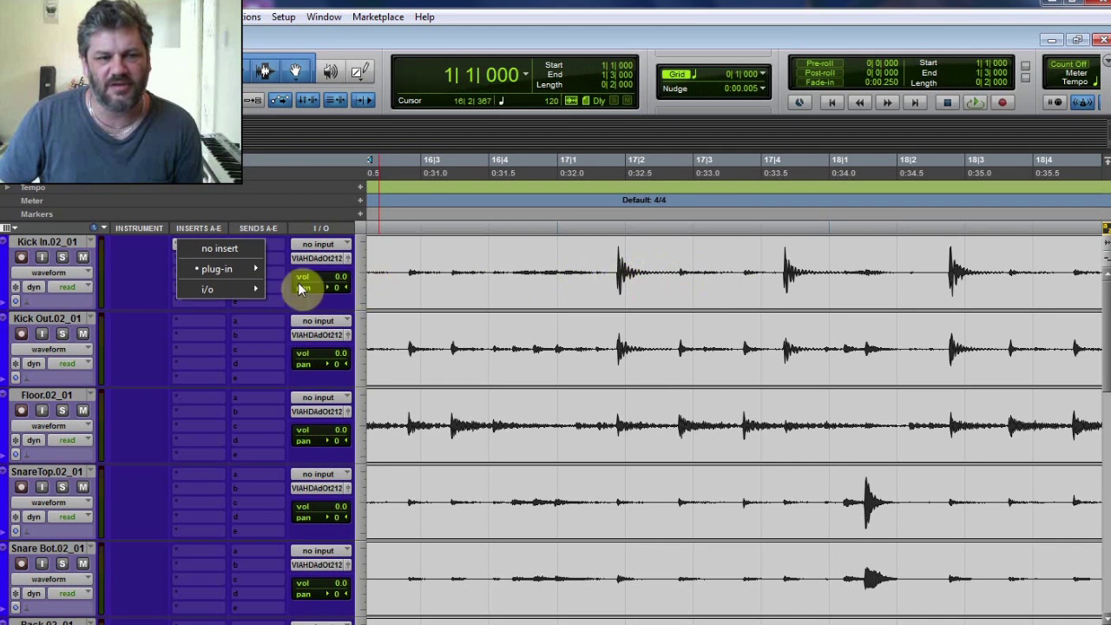
pyautogui.click(223, 252)
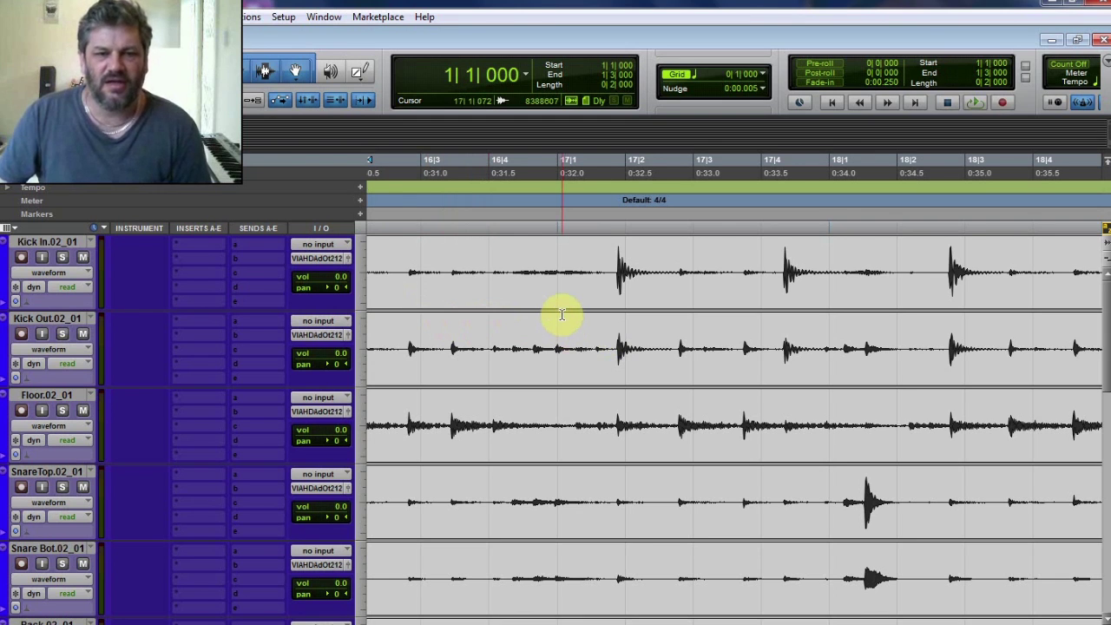
# - Configure Strip Silence for the whole Kick In.02_01 clip with a -20 dB threshold, 330 msec minimum strip duration and 0 msec start and end pads
pyautogui.click(632, 301)
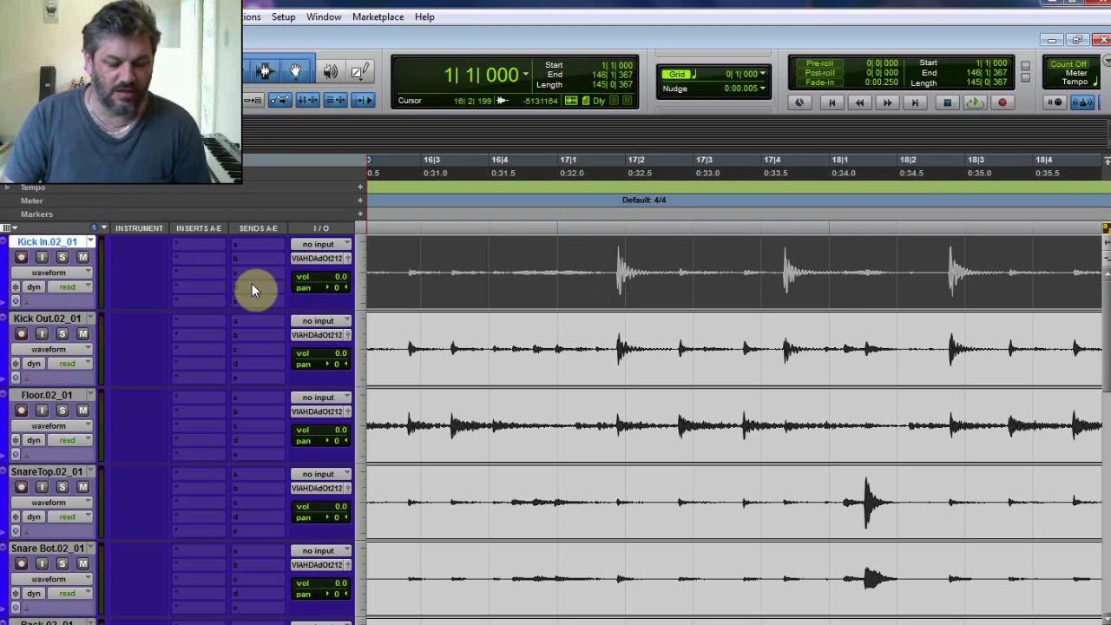
pyautogui.hotkey('ctrl', 'u')
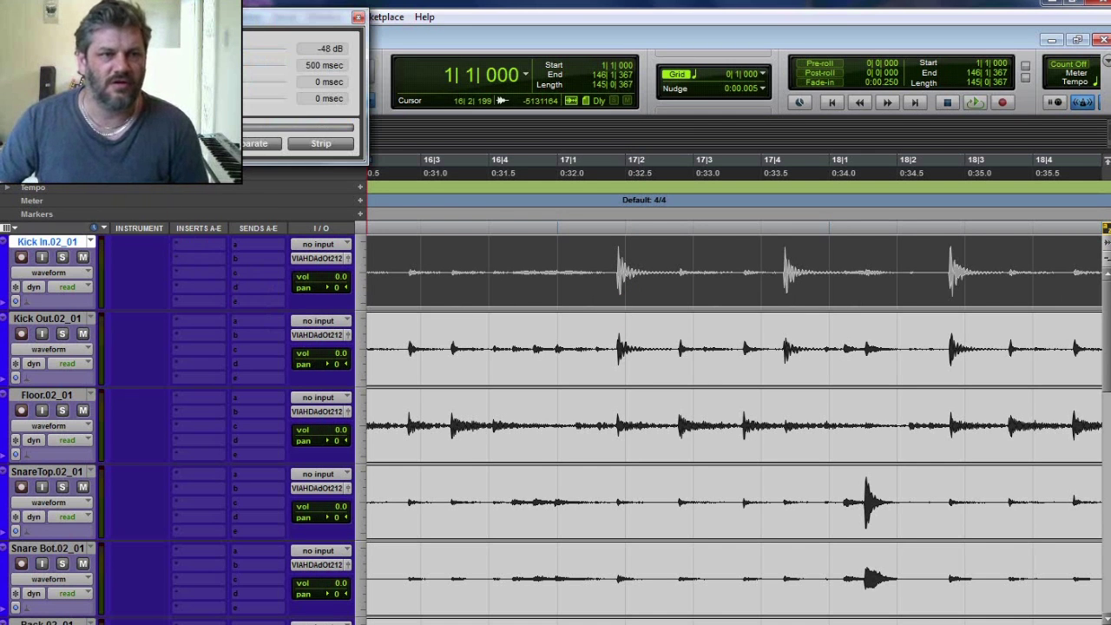
pyautogui.moveTo(188, 17); pyautogui.dragTo(566, 382)
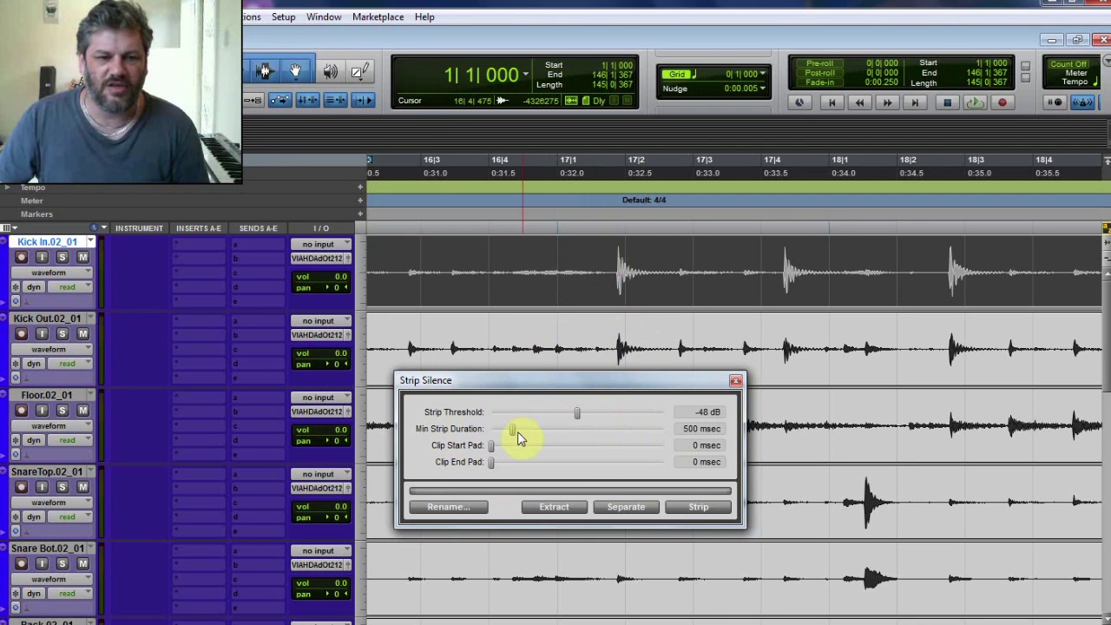
pyautogui.moveTo(511, 431); pyautogui.dragTo(485, 429)
pyautogui.moveTo(560, 413); pyautogui.dragTo(617, 414)
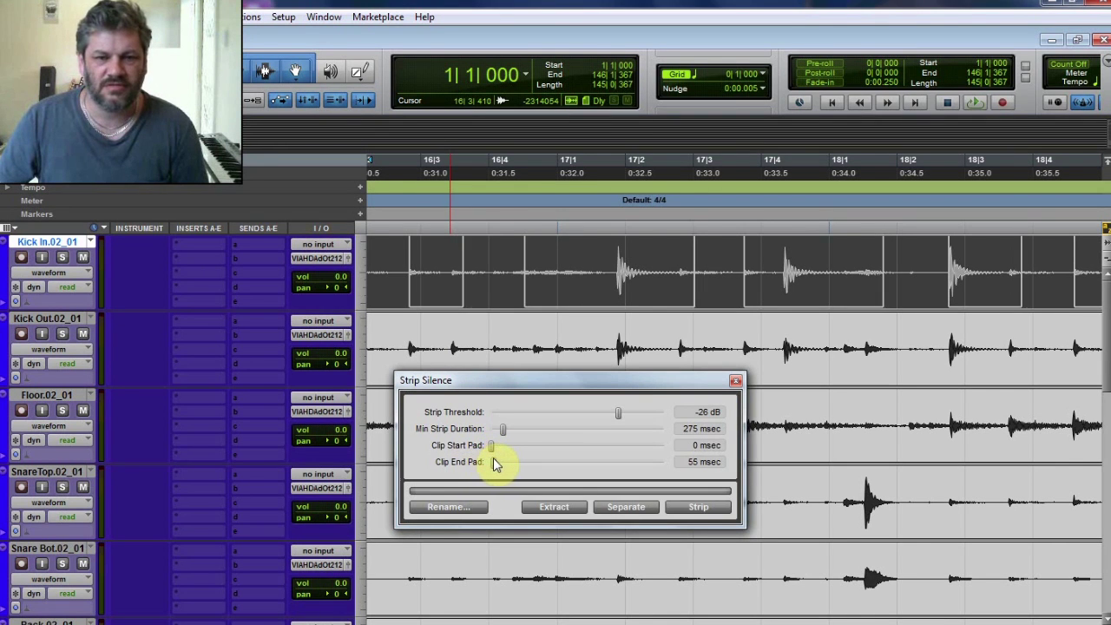
pyautogui.click(489, 462)
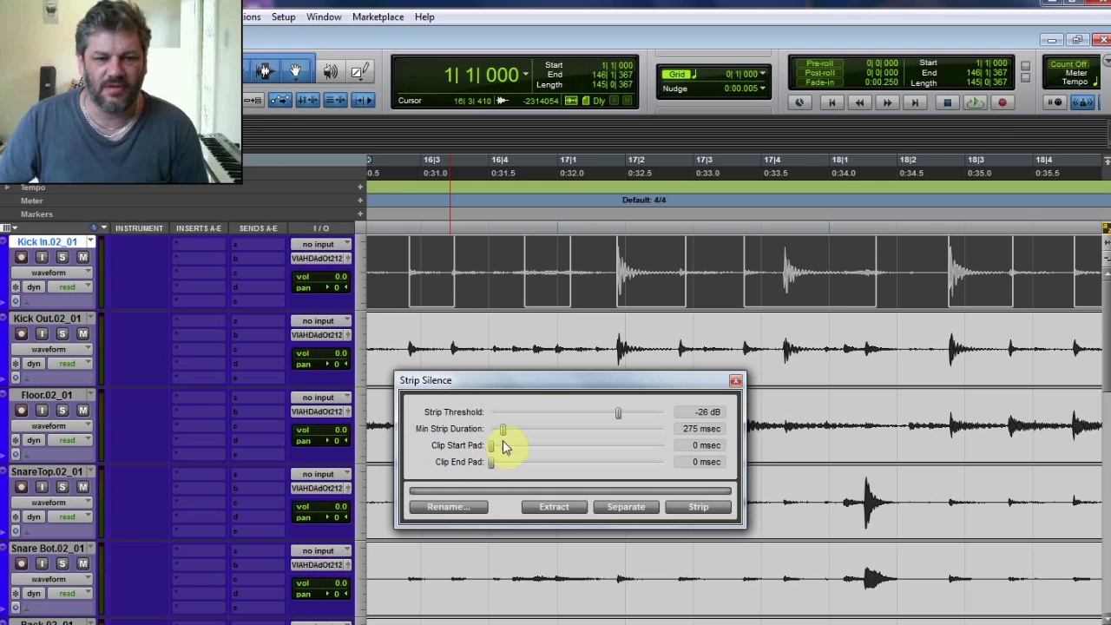
pyautogui.moveTo(502, 437); pyautogui.dragTo(505, 435)
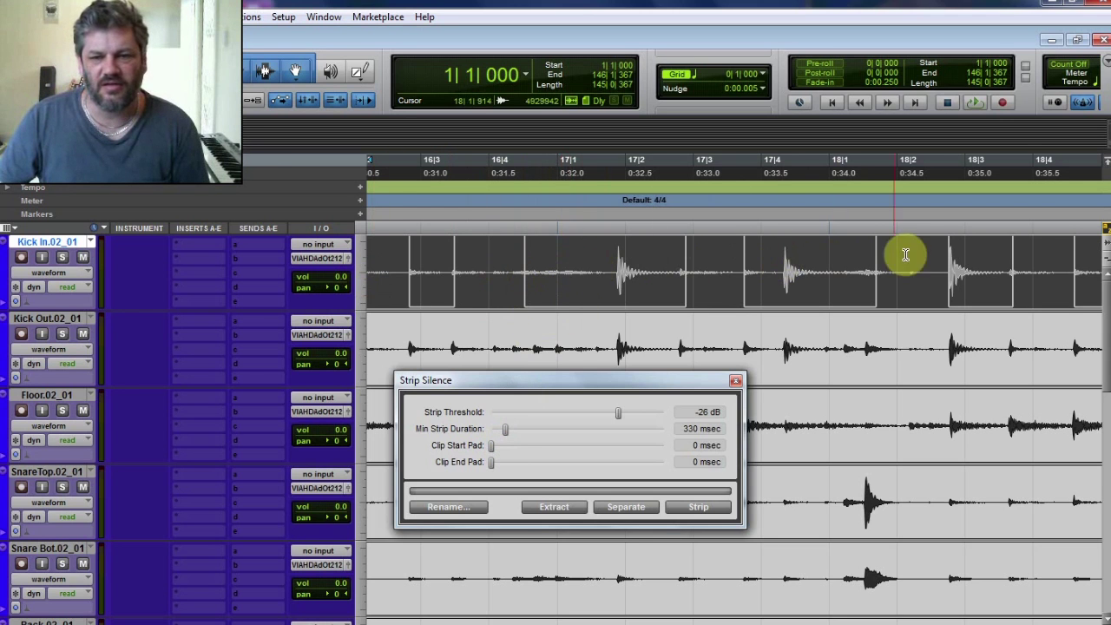
pyautogui.moveTo(616, 412); pyautogui.dragTo(627, 415)
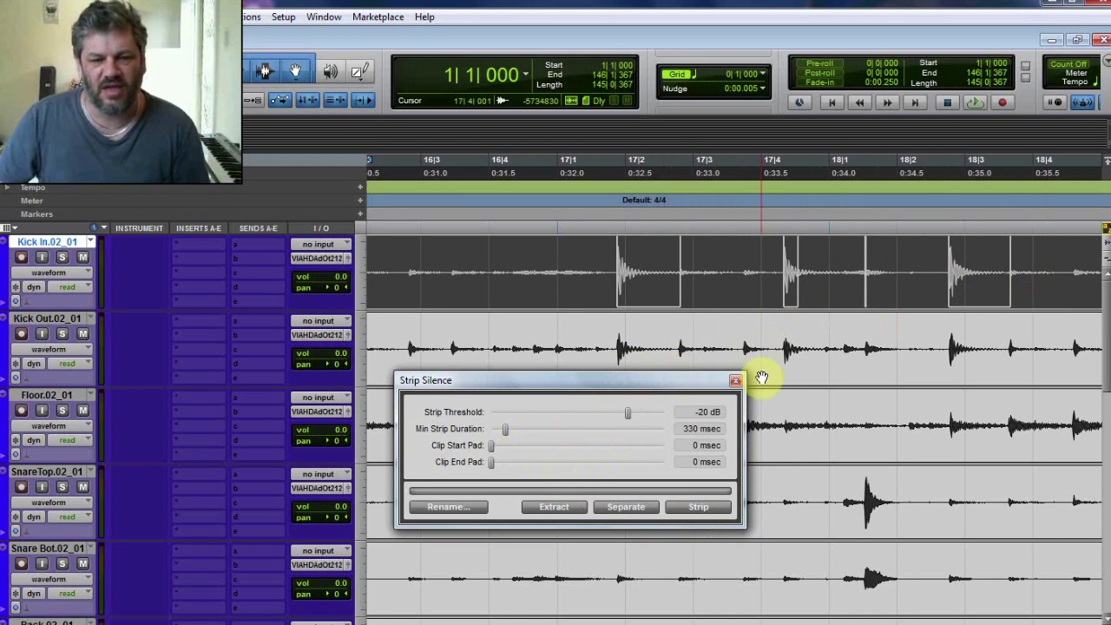
# - Strip the silence from the selected Kick In.02_01 clip using the current Strip Silence settings
pyautogui.click(736, 380)
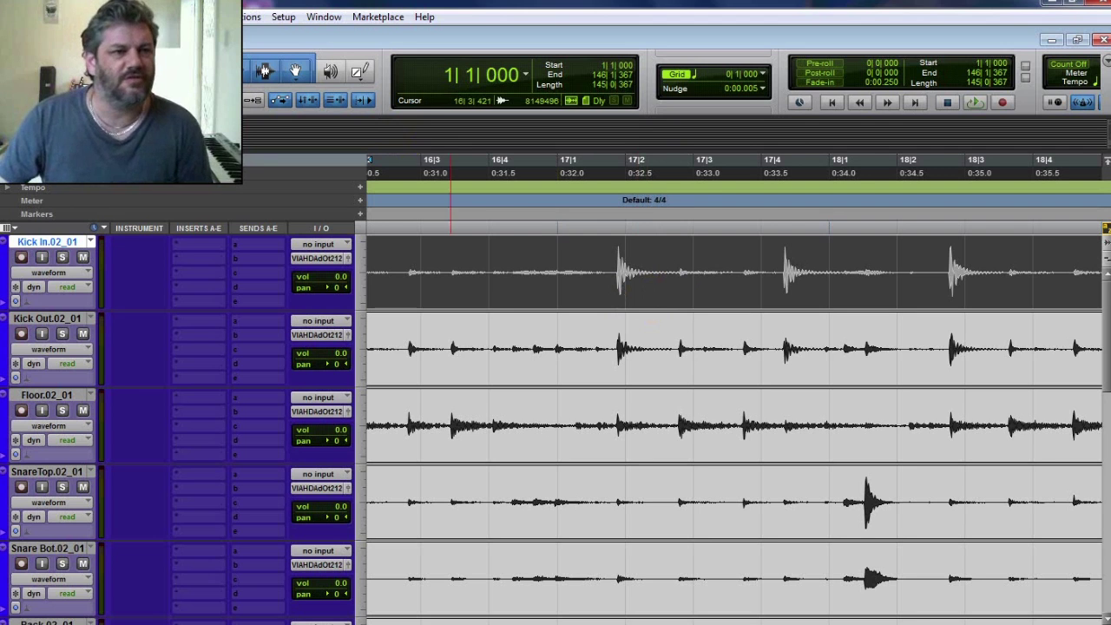
pyautogui.hotkey('ctrl', 'u')
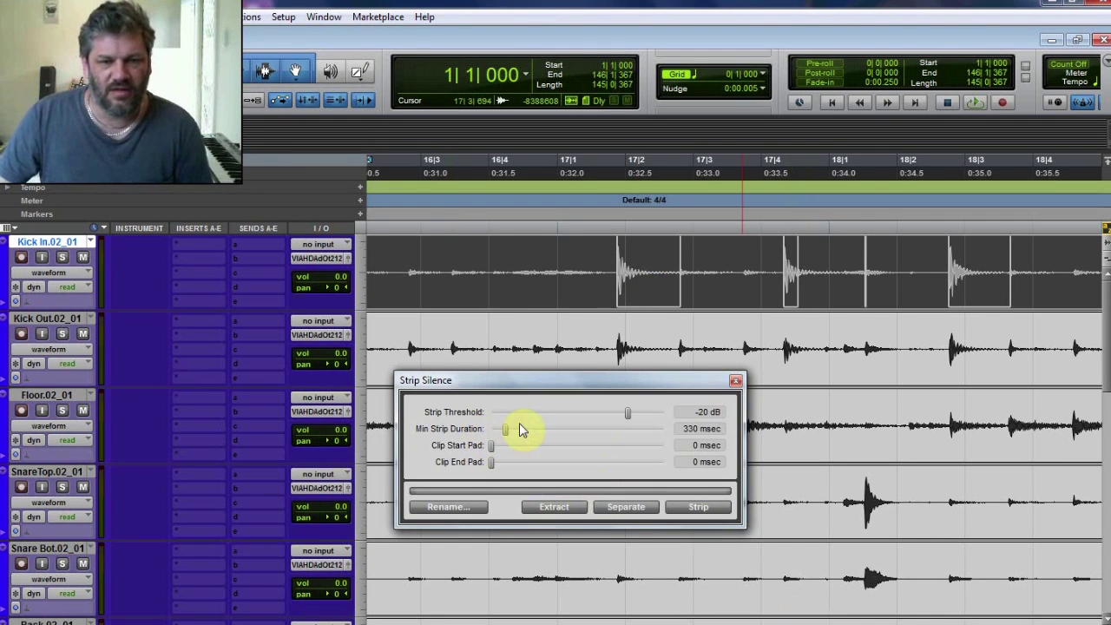
pyautogui.click(679, 503)
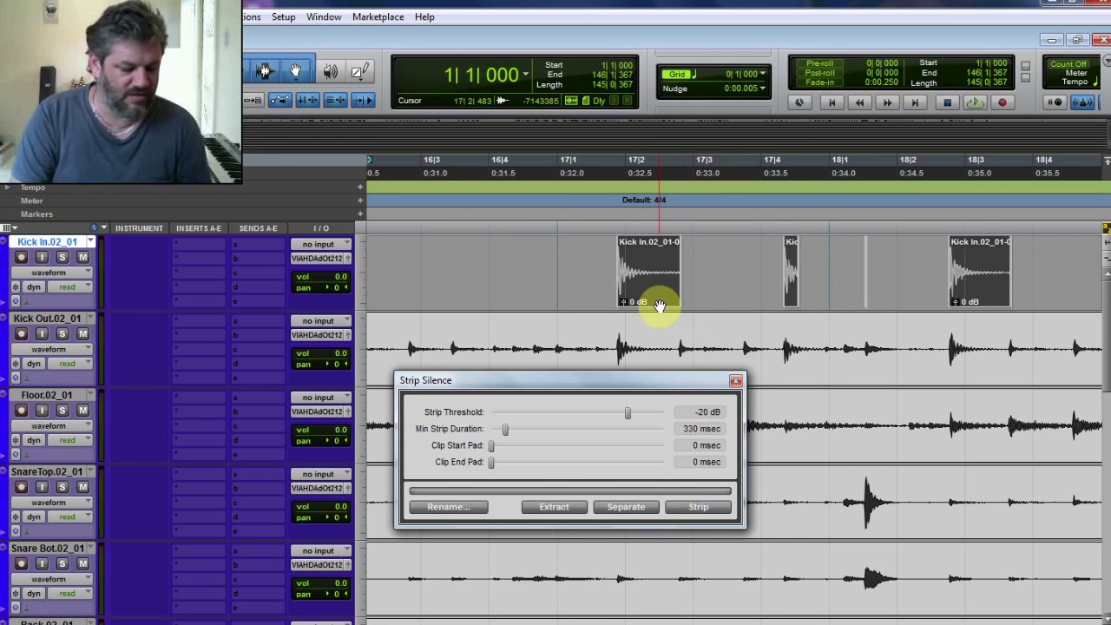
# - Examine the fade-in and fade-out options in Batch Fades for the stripped Kick In.02_01 clips, cancel without applying, and close Strip Silence
pyautogui.hotkey('ctrl', 'f')
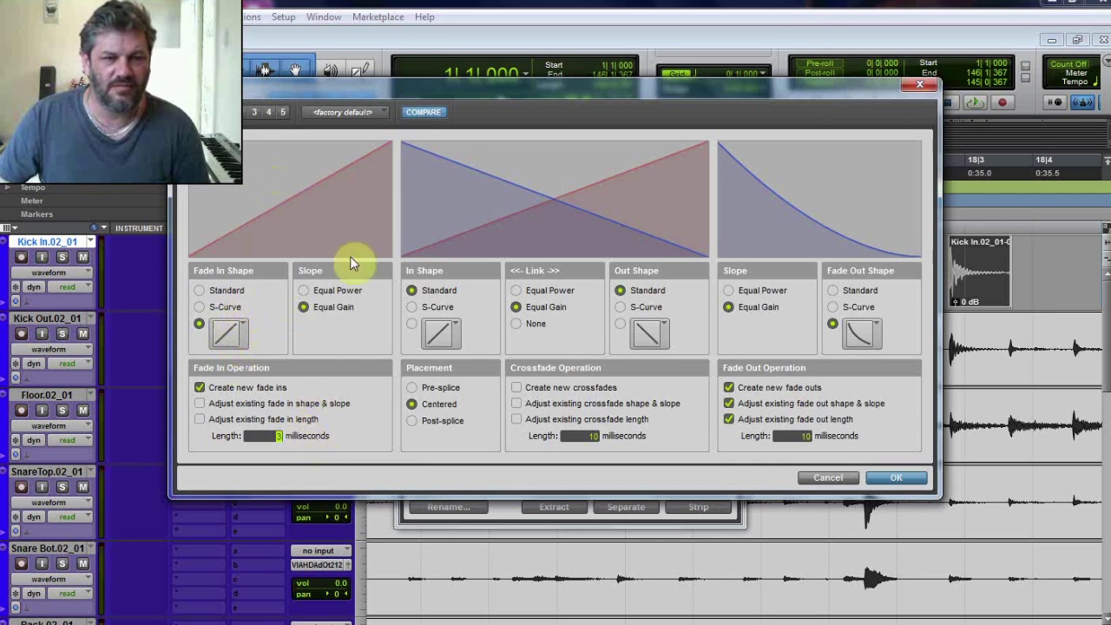
pyautogui.moveTo(420, 101); pyautogui.dragTo(631, 359)
pyautogui.click(631, 276)
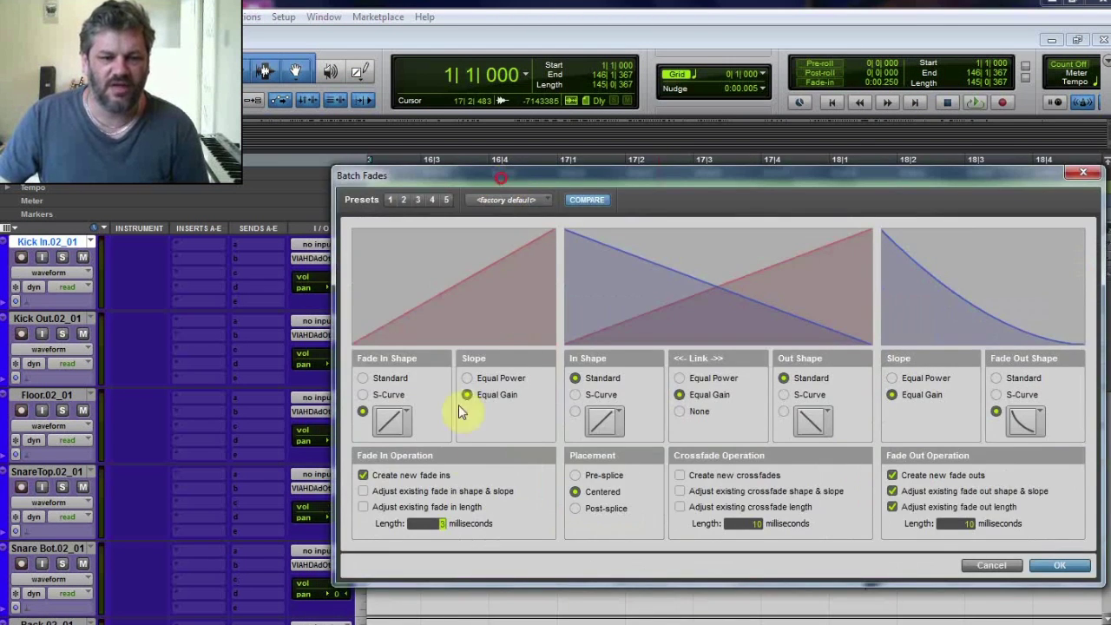
pyautogui.click(438, 523)
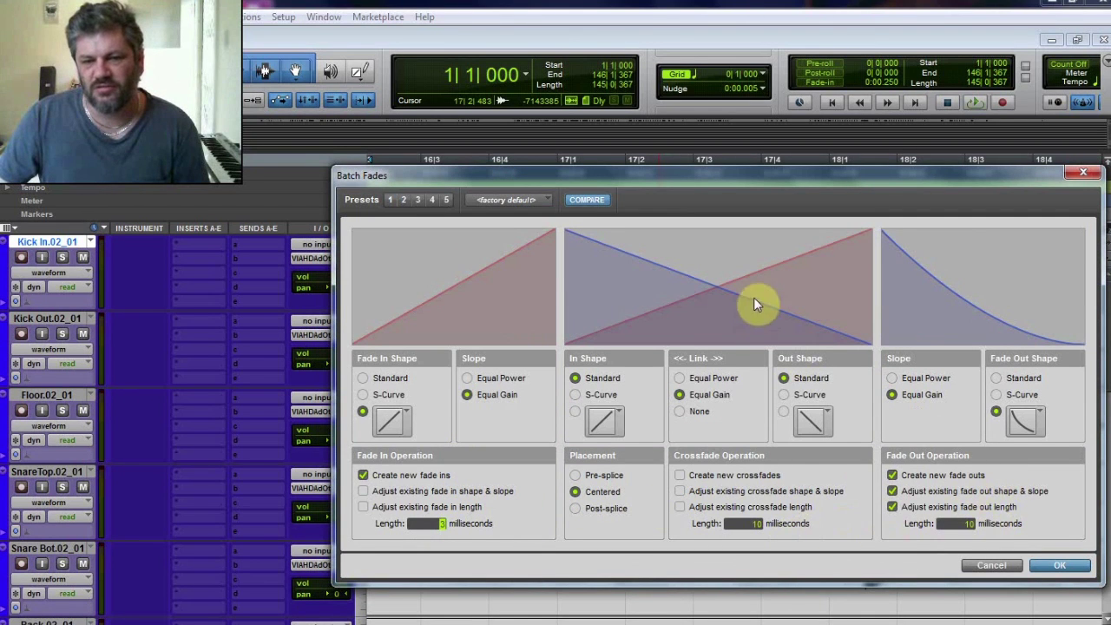
pyautogui.click(996, 560)
pyautogui.click(1026, 421)
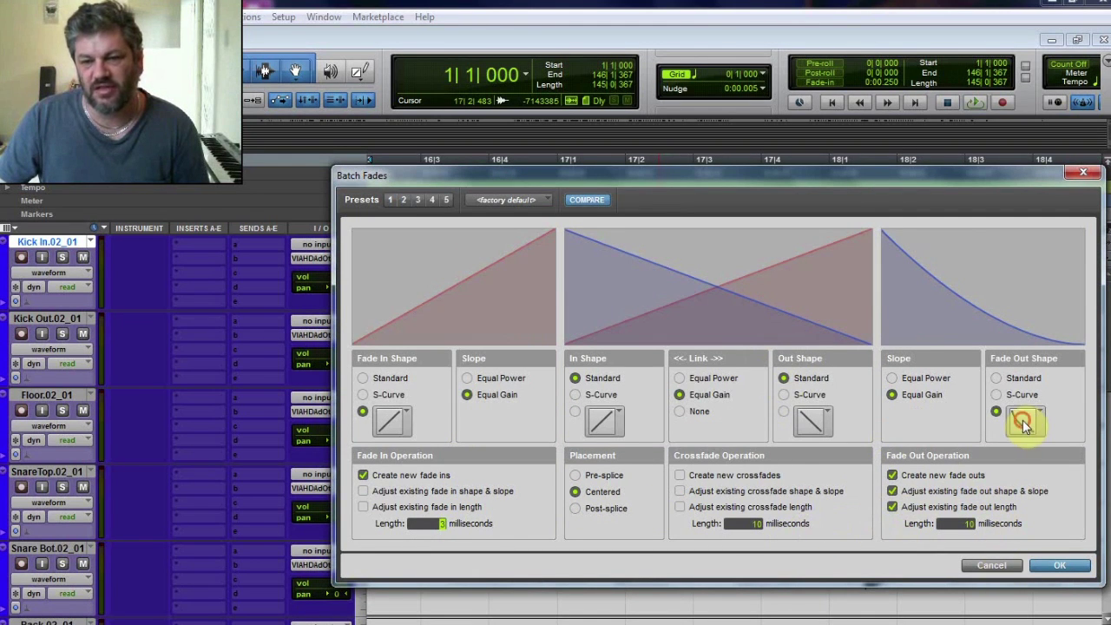
pyautogui.click(987, 424)
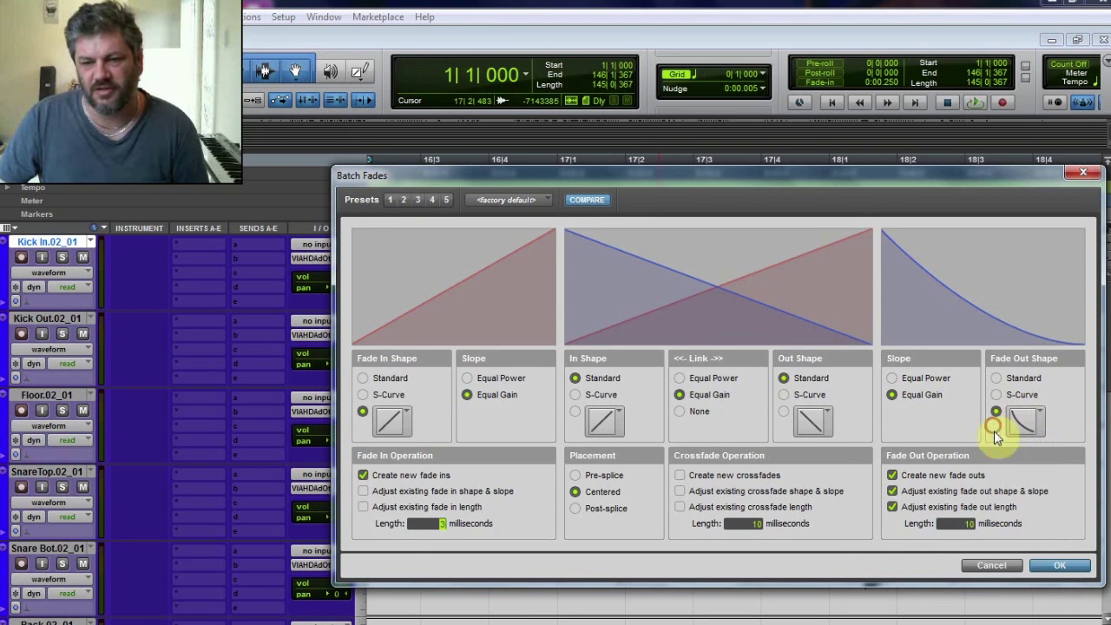
pyautogui.click(993, 568)
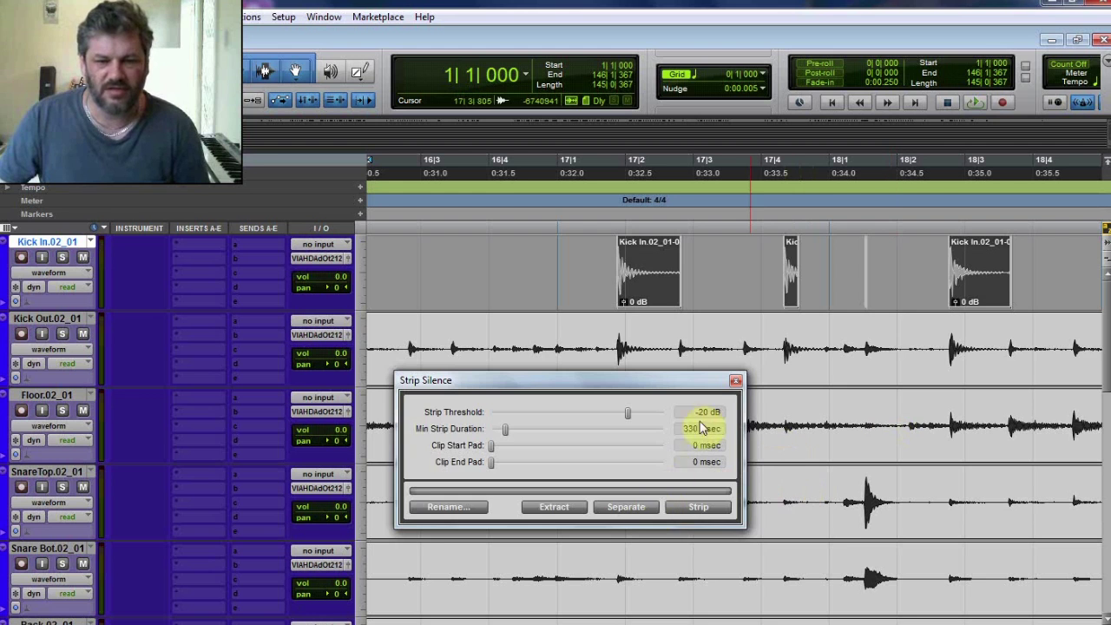
pyautogui.click(736, 381)
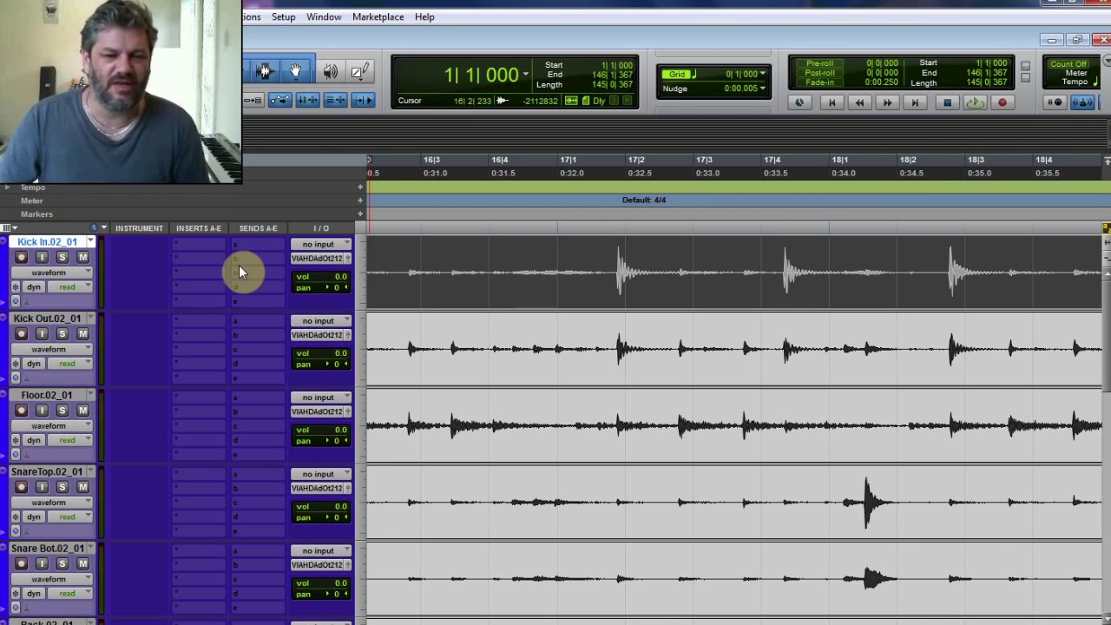
# - Try separating the Kick In.02_01 hit between 17|1|808 and 17|2|762 into its own clip
pyautogui.click(615, 258)
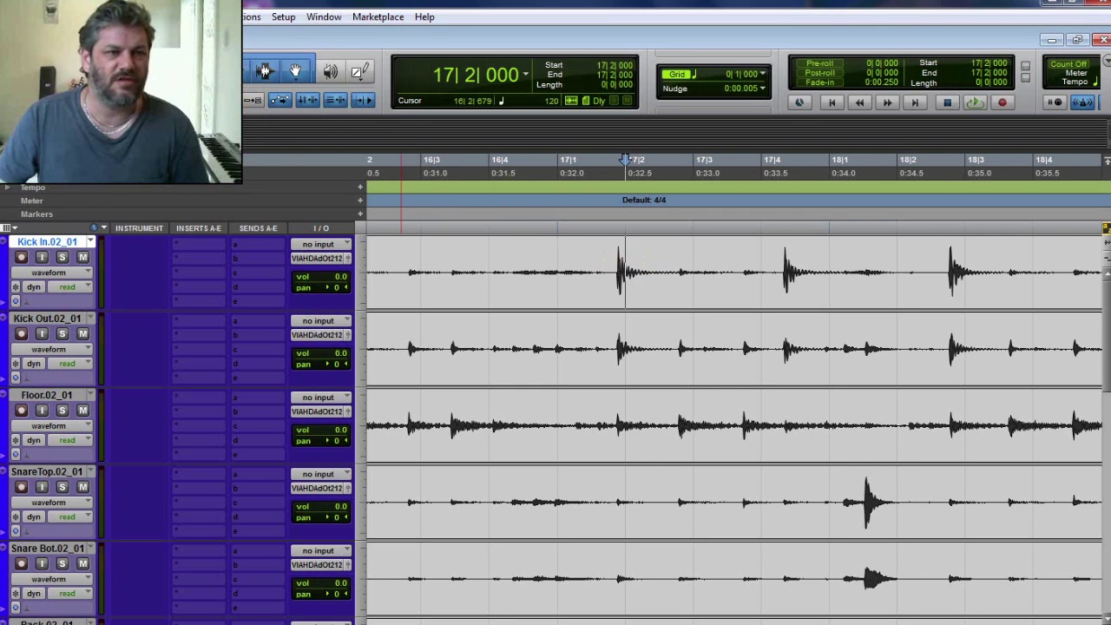
pyautogui.moveTo(615, 269); pyautogui.dragTo(680, 269)
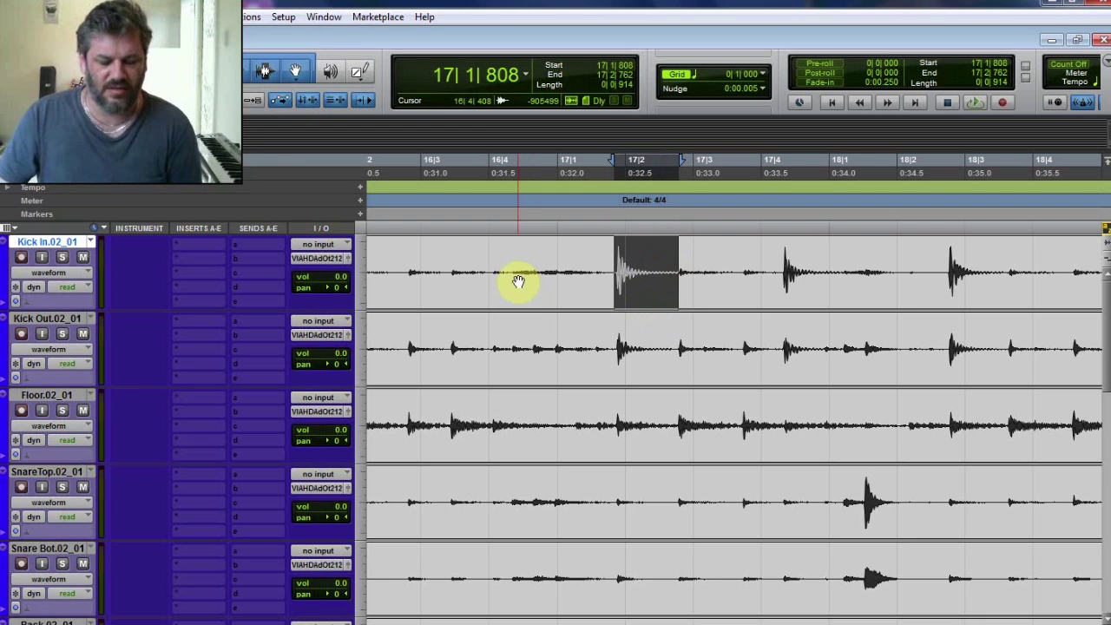
pyautogui.hotkey('ctrl', 'e')
pyautogui.click(571, 265)
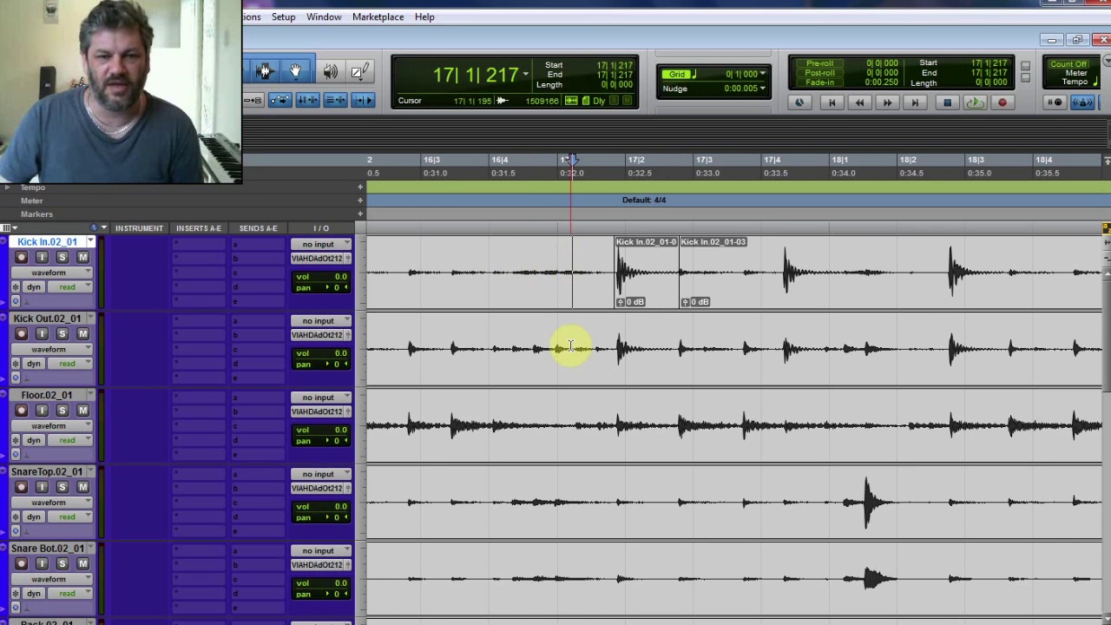
# - Try deleting the Kick In.02_01 clip before the separated hit, and undo both the deletion and the separation
pyautogui.moveTo(469, 250); pyautogui.dragTo(607, 266)
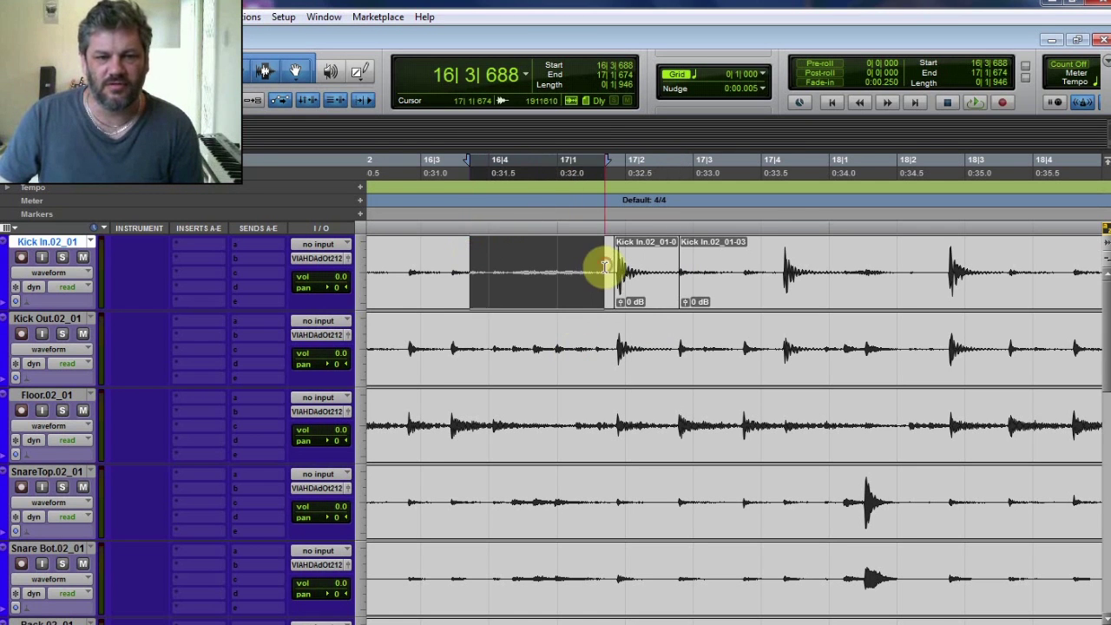
pyautogui.doubleClick(479, 265)
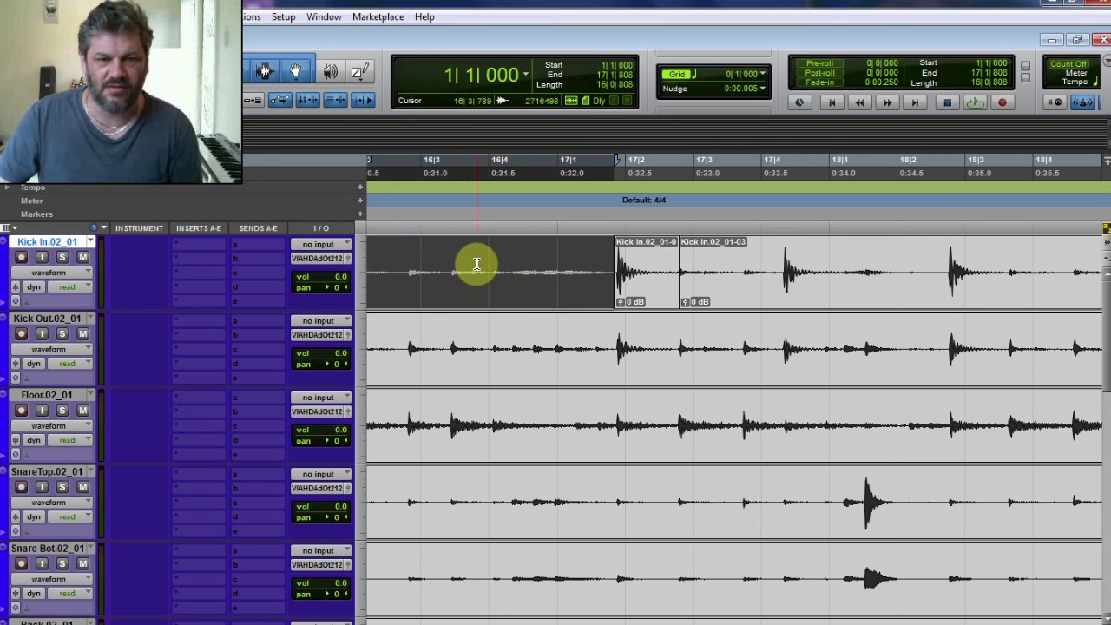
pyautogui.press('Delete')
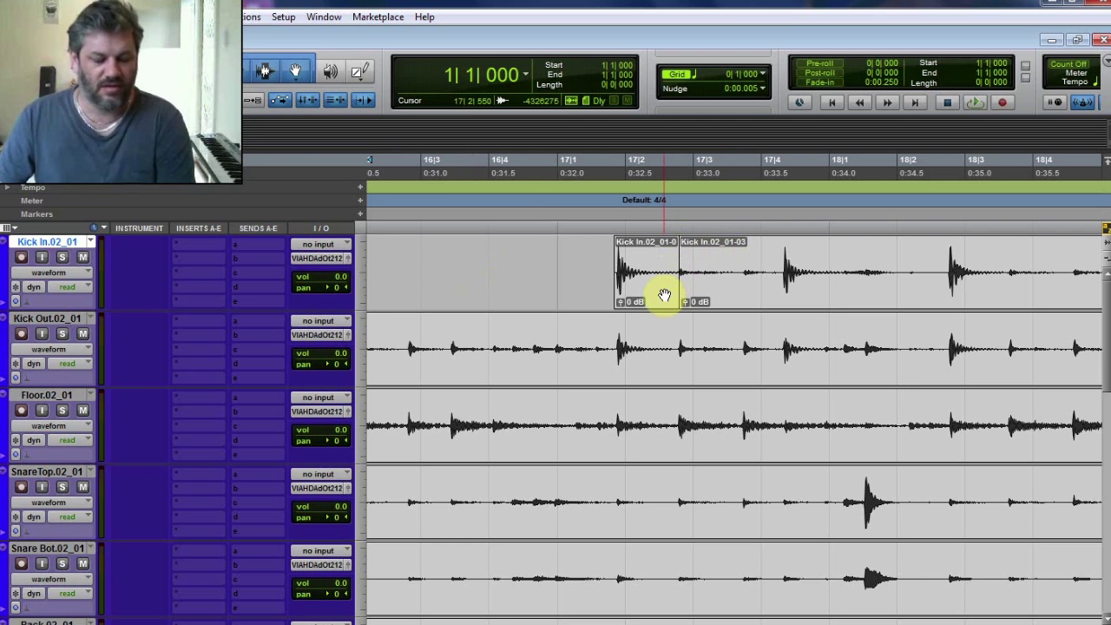
pyautogui.hotkey('ctrl', 'z')
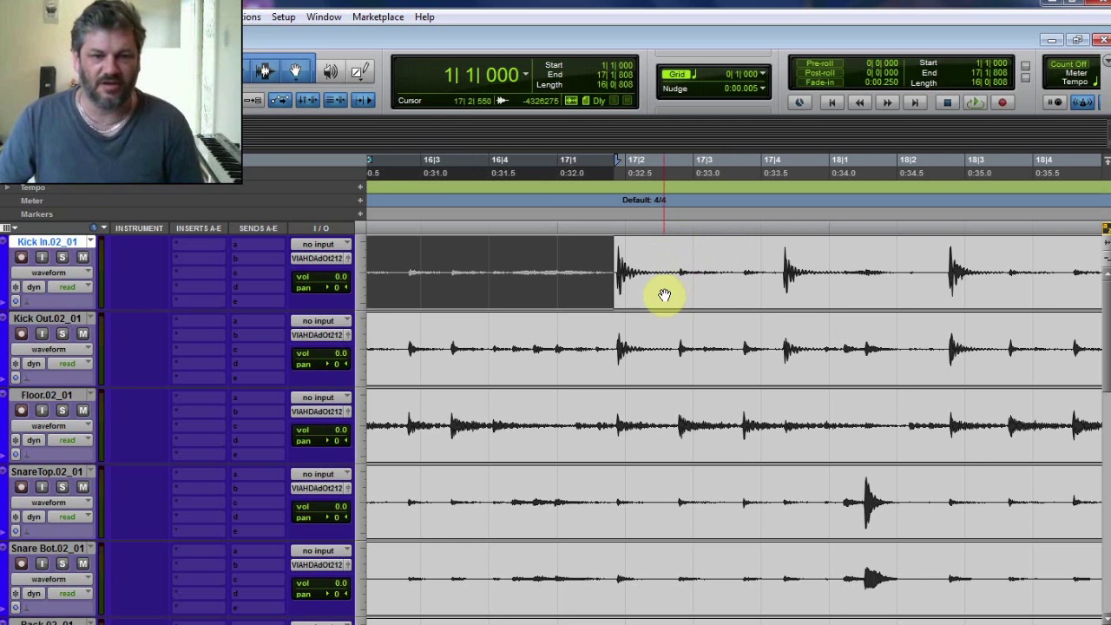
pyautogui.keyDown('shift'); pyautogui.click(625, 271); pyautogui.keyUp('shift')
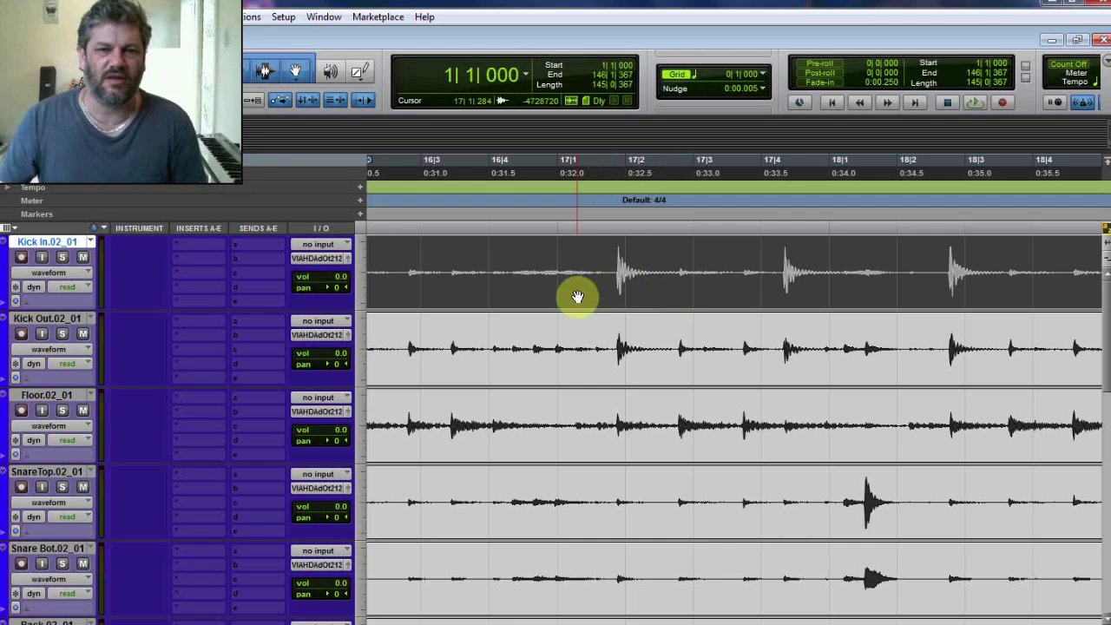
# - Return to the Mix window and check the recording time in FlashBack Express 5 Recorder, minimizing the recorder again
pyautogui.click(1103, 40)
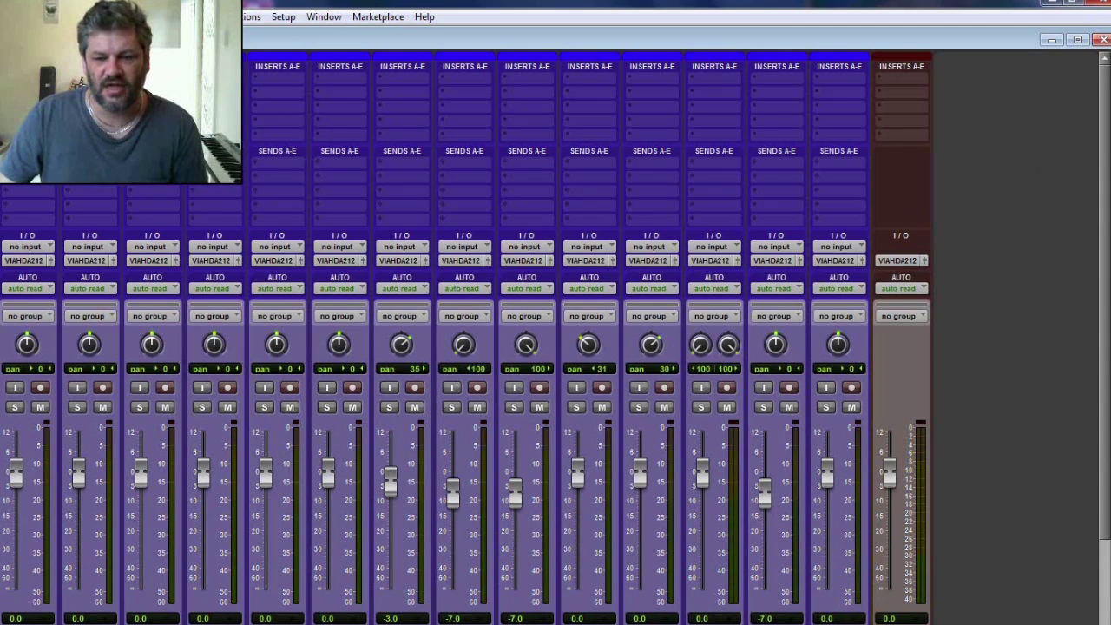
pyautogui.click(984, 624)
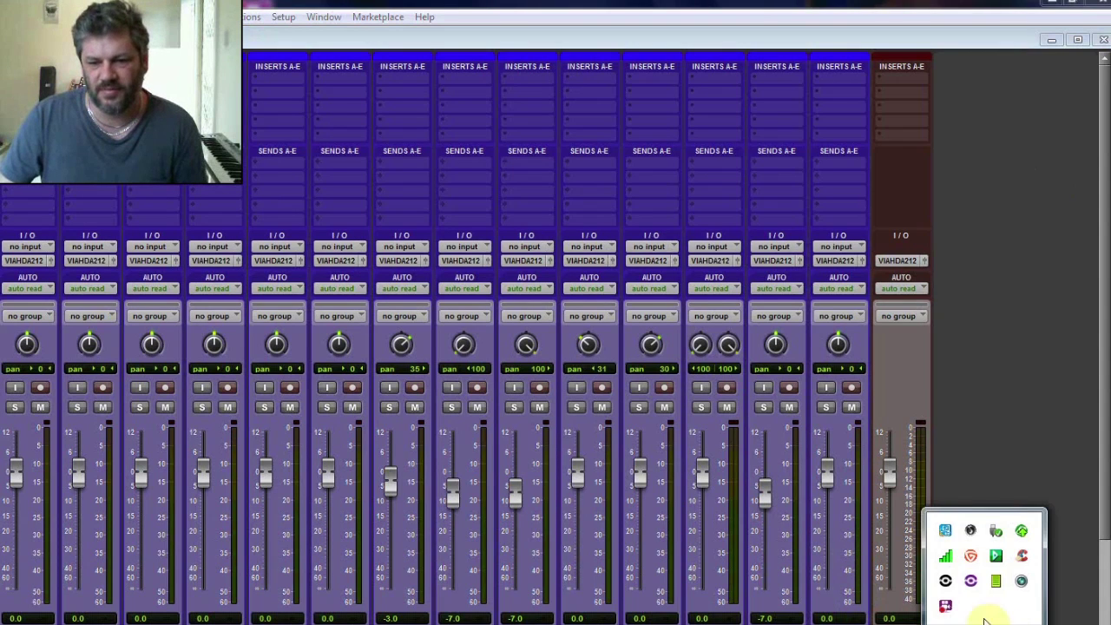
pyautogui.rightClick(945, 613)
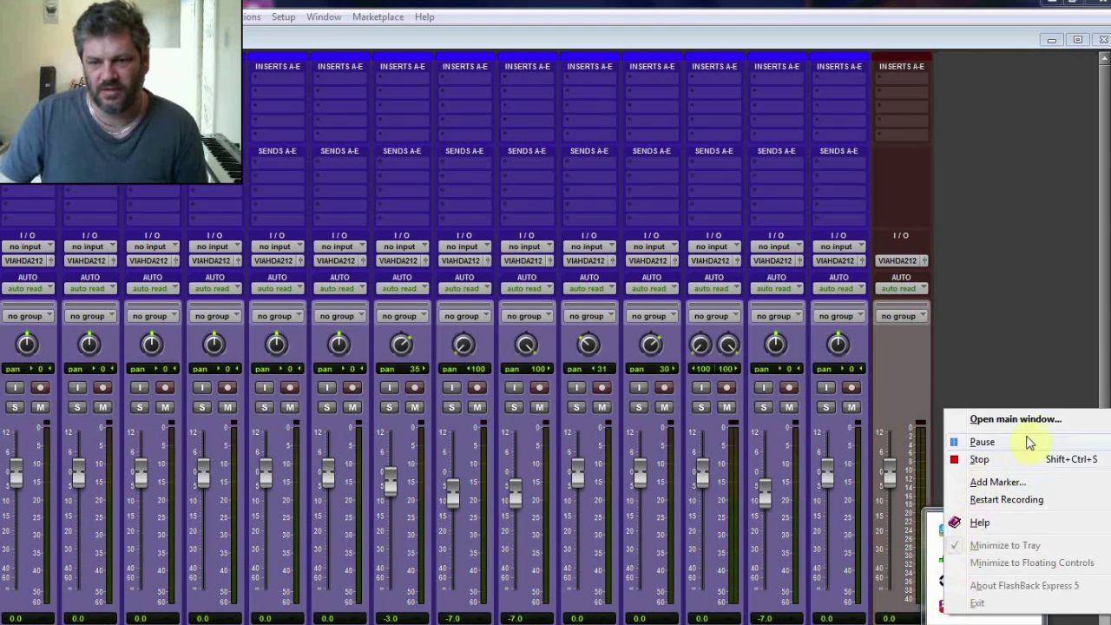
pyautogui.click(1031, 421)
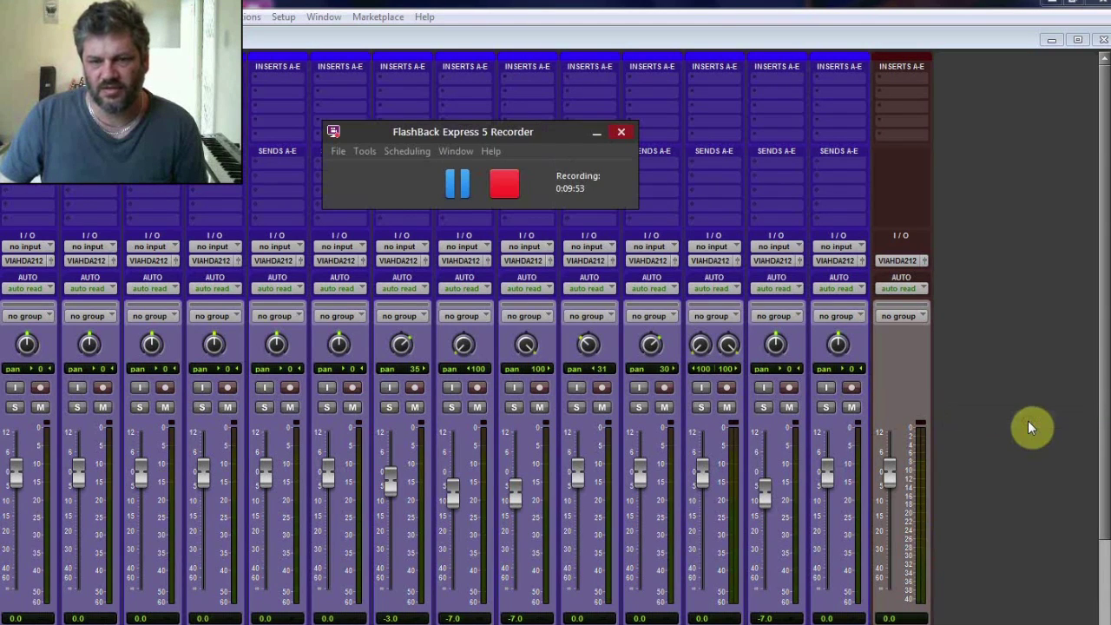
pyautogui.click(600, 136)
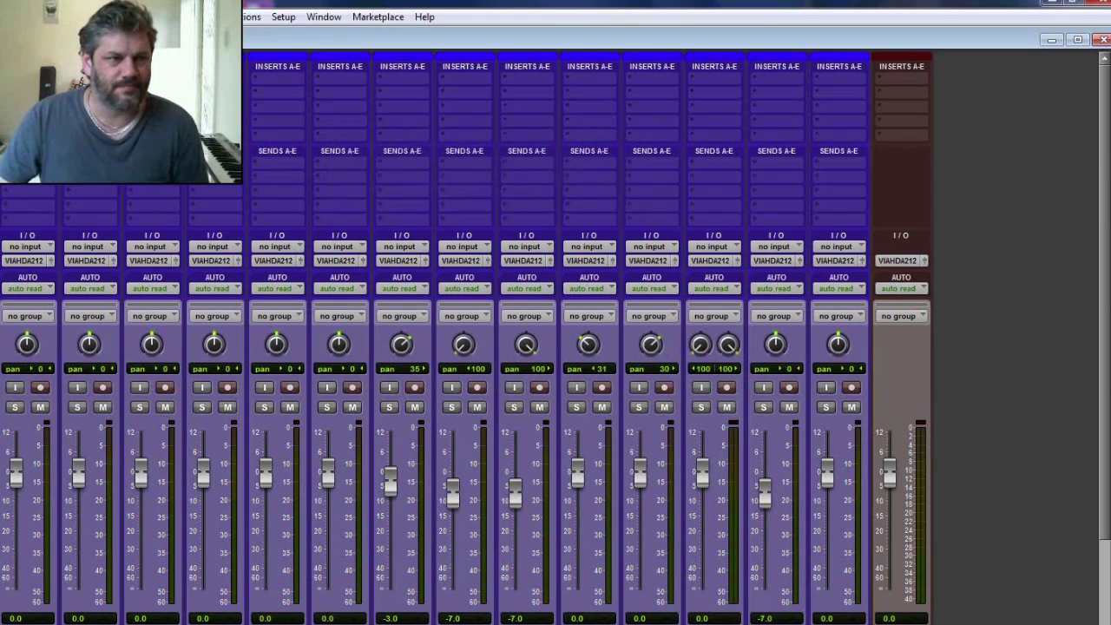
# - Open the recent session Jesus mainline (Pensado comp)1.6 guit fin, discarding the changes to the current session
pyautogui.click(1103, 40)
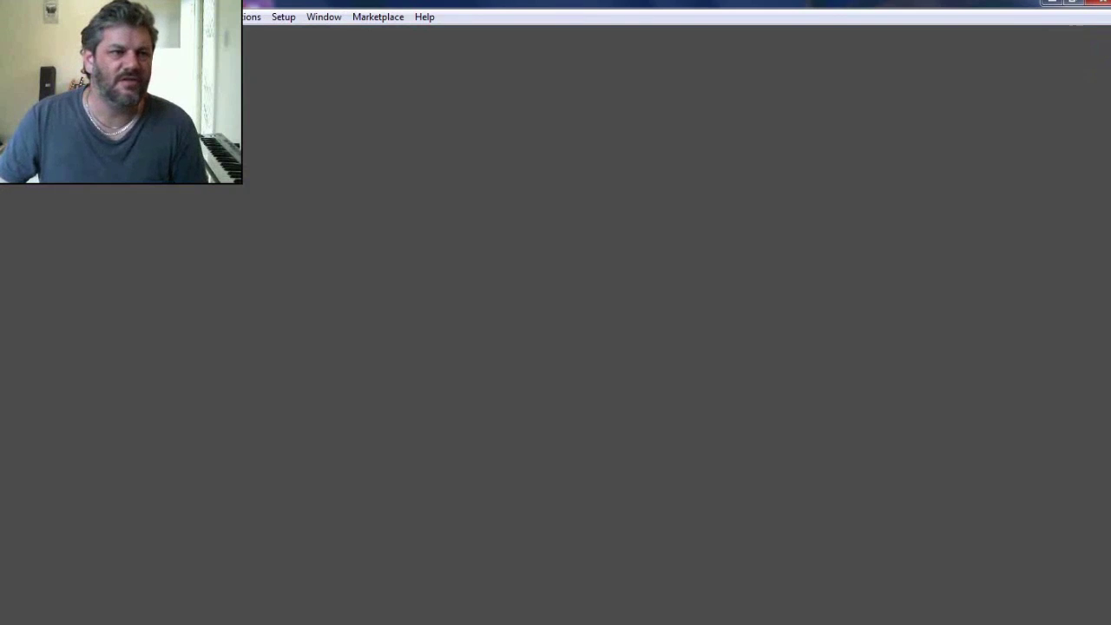
pyautogui.click(16, 17)
pyautogui.moveTo(52, 79)
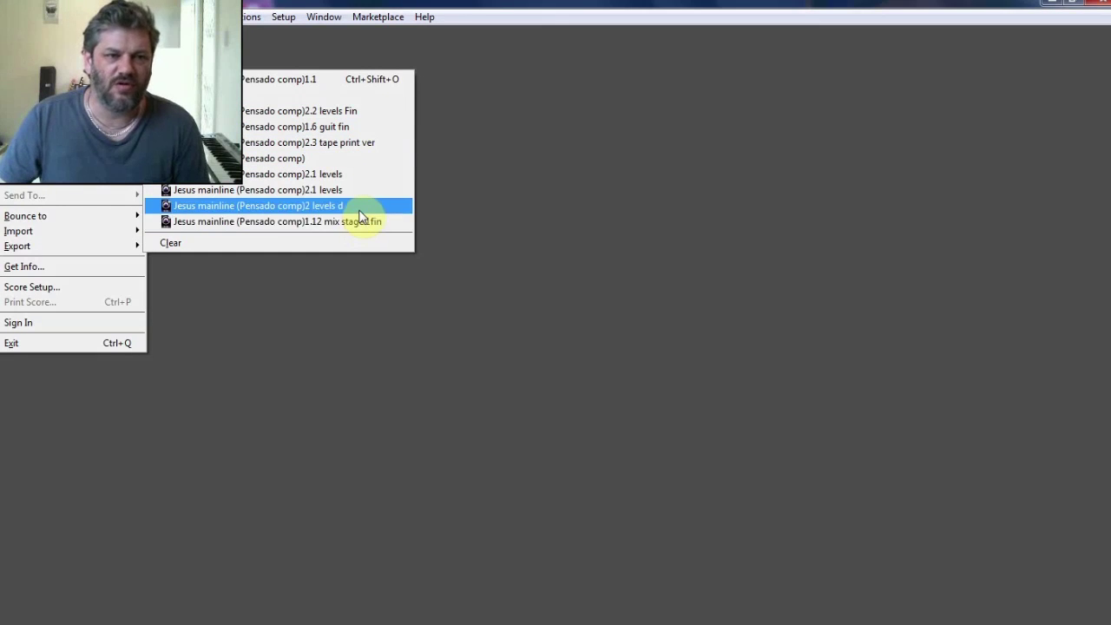
pyautogui.click(362, 127)
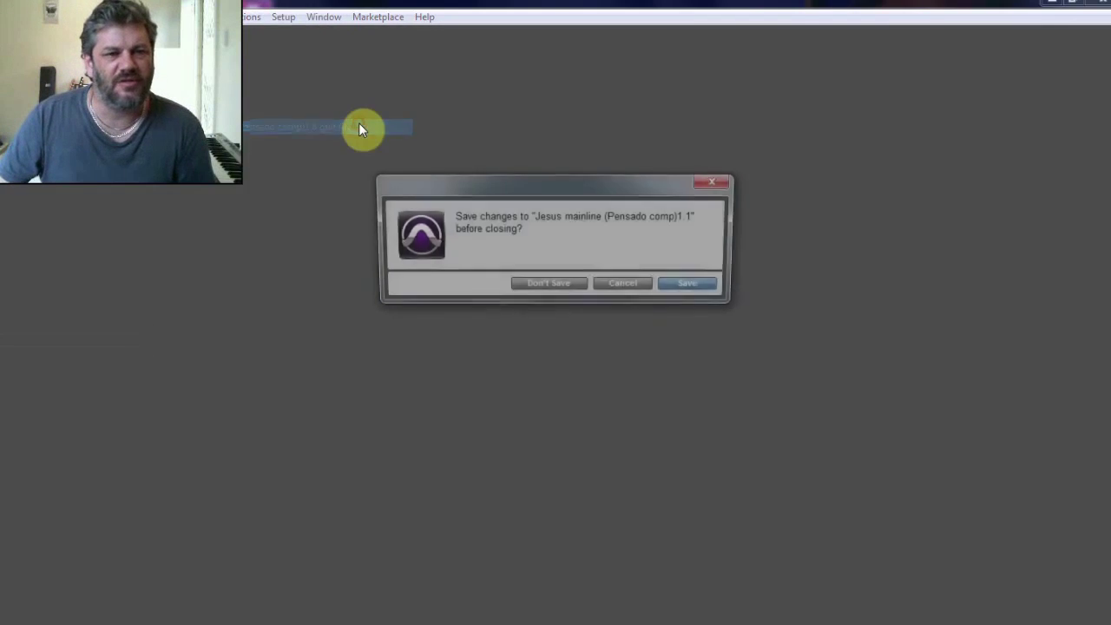
pyautogui.click(526, 290)
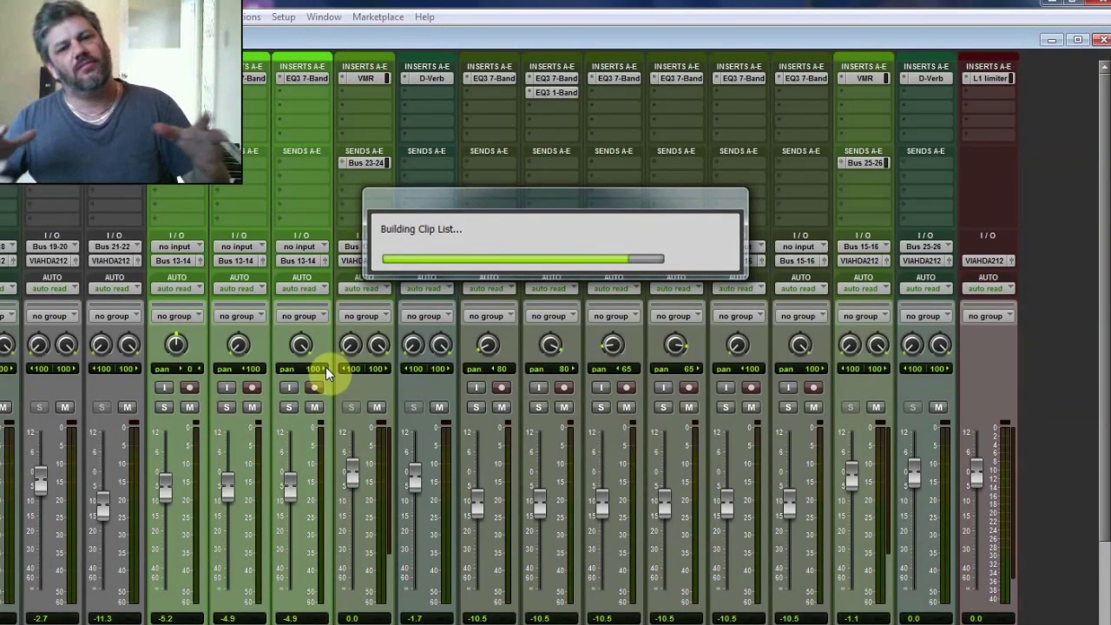
# - Examine the harmony guitar tracks and the Harm GTR BUS in both the Mix and Edit windows
pyautogui.scroll(-3, 422, 179)
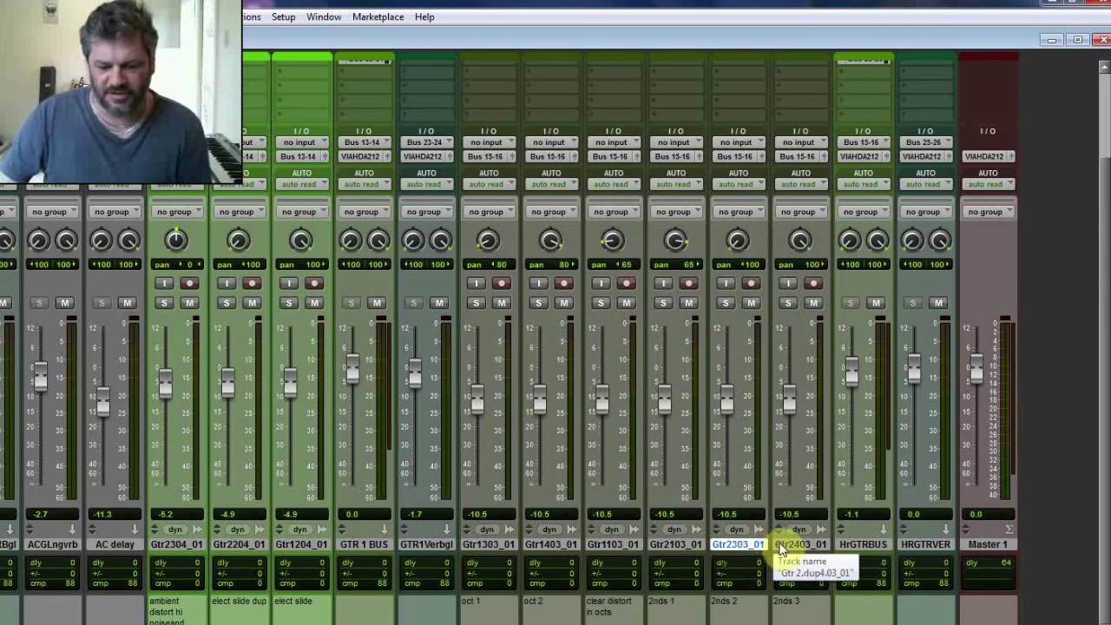
pyautogui.hotkey('ctrl', '=')
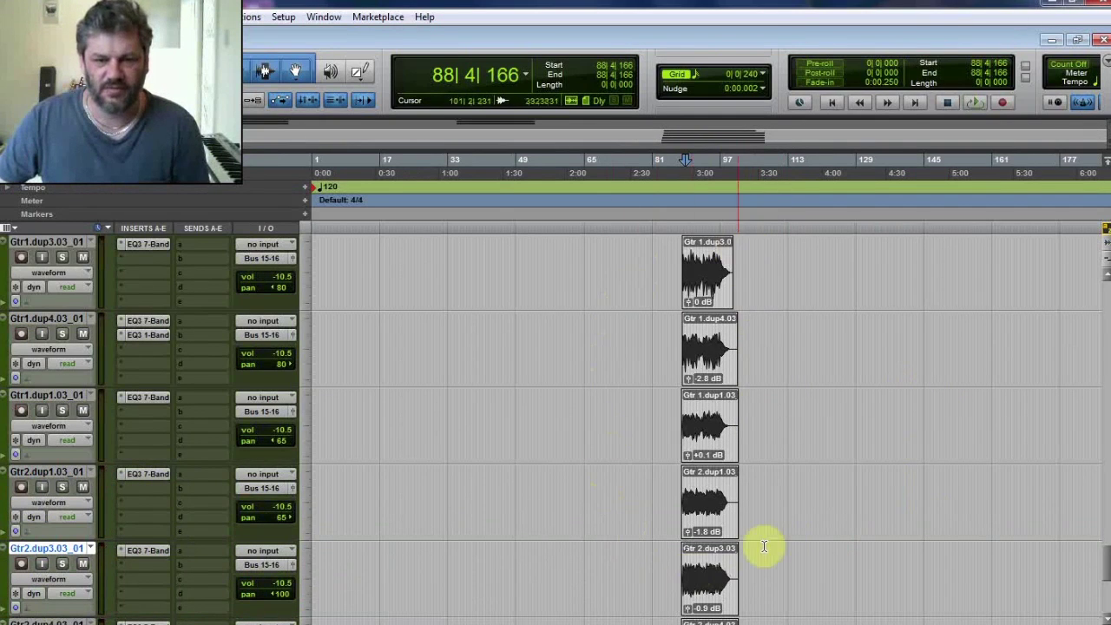
pyautogui.scroll(2, 652, 471)
pyautogui.scroll(-2, 656, 467)
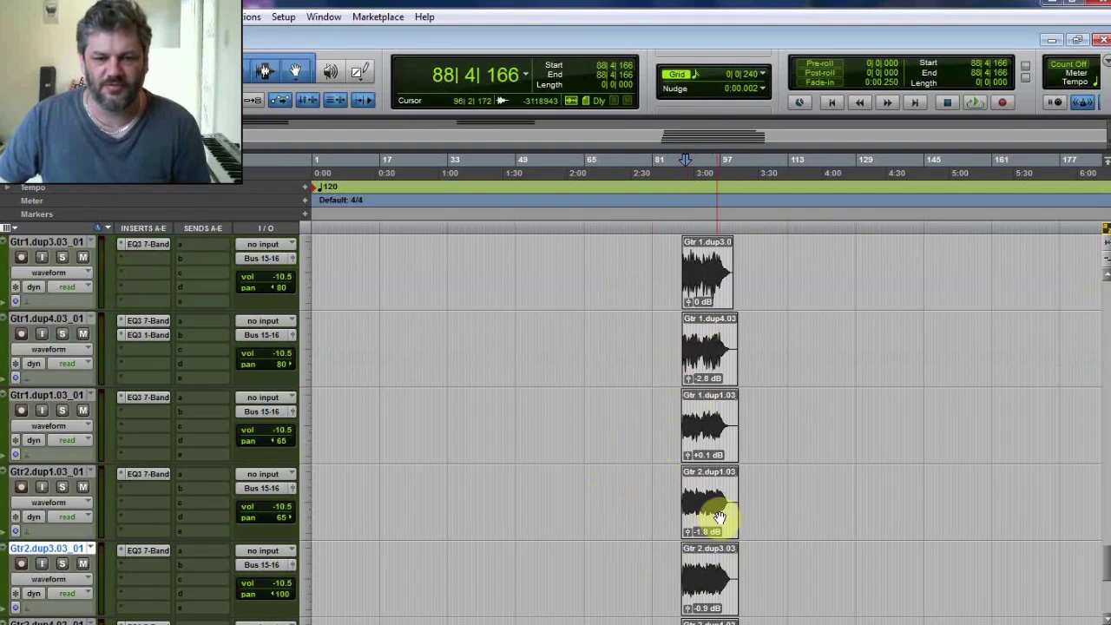
pyautogui.scroll(-3, 718, 513)
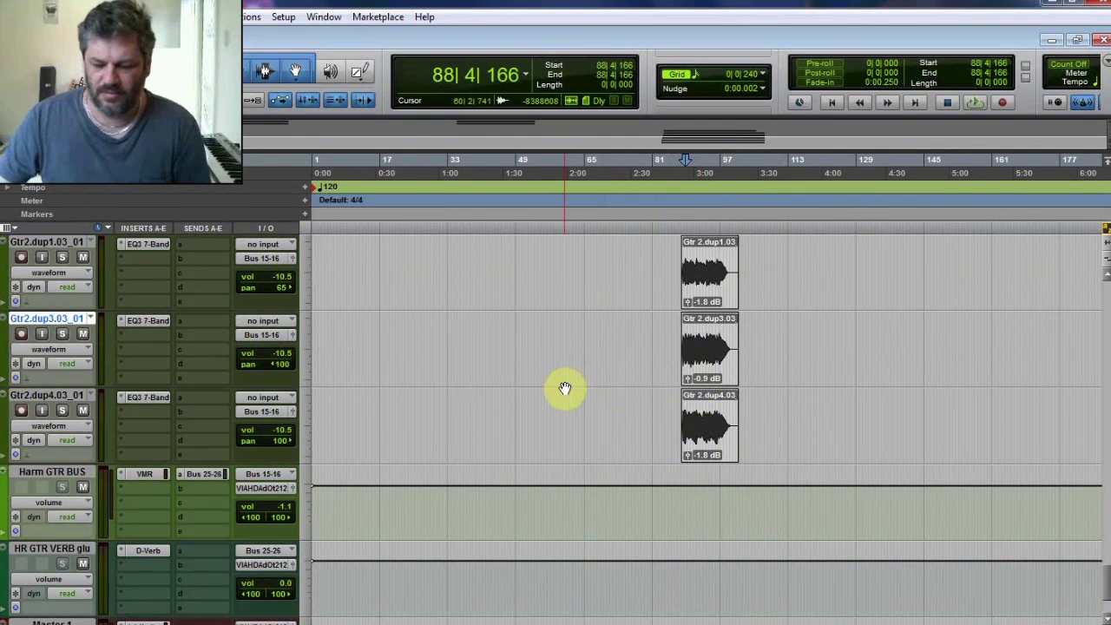
pyautogui.hotkey('ctrl', '=')
pyautogui.scroll(-1, 499, 443)
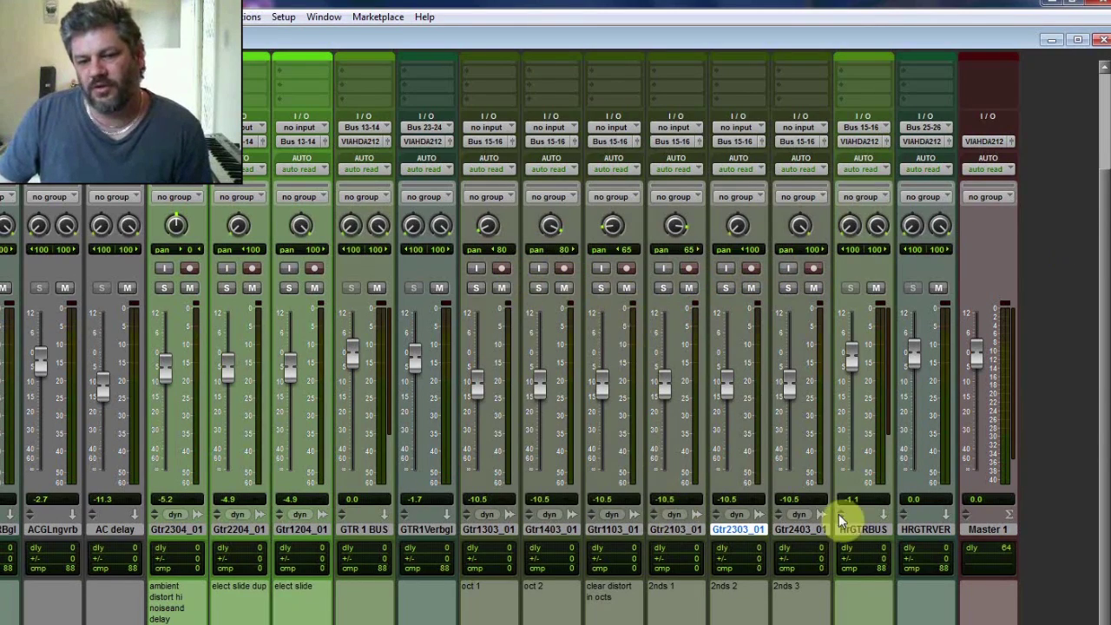
# - Examine the acoustic guitar tracks' inserts, sends and bus routing, including the ACG Bus and its reverb and delay returns
pyautogui.hscroll(-10, 670, 605)
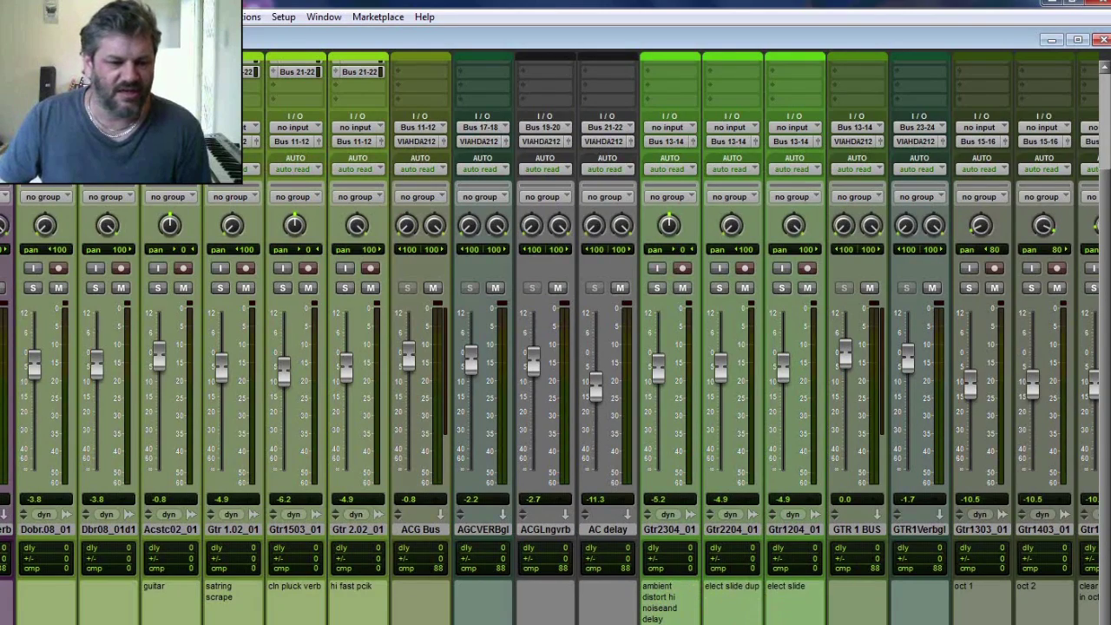
pyautogui.hscroll(-6, 427, 596)
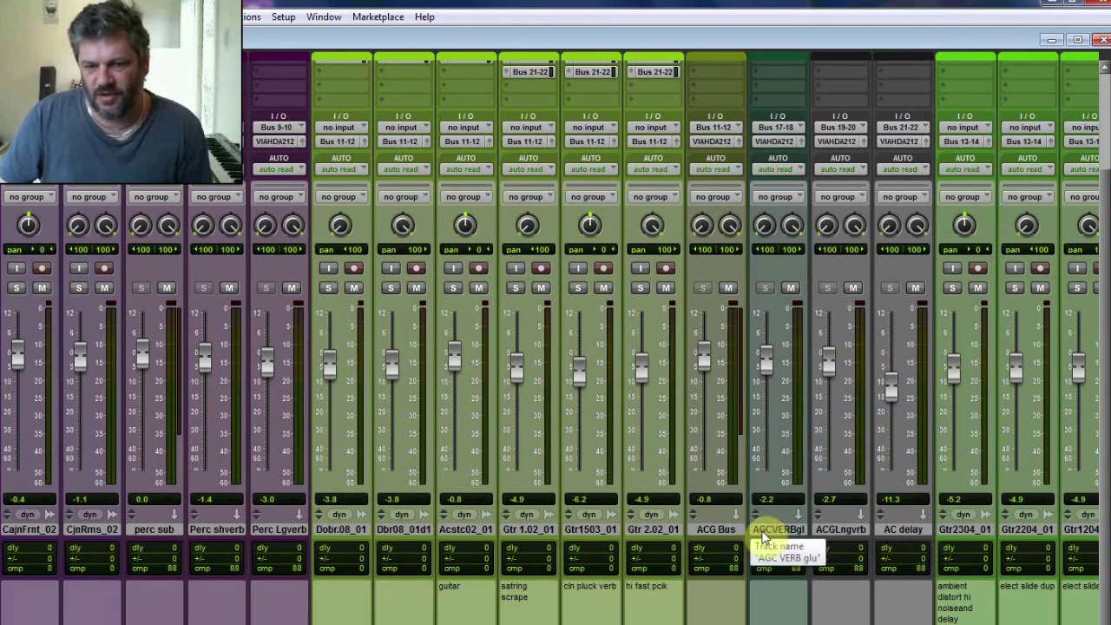
pyautogui.scroll(3, 682, 565)
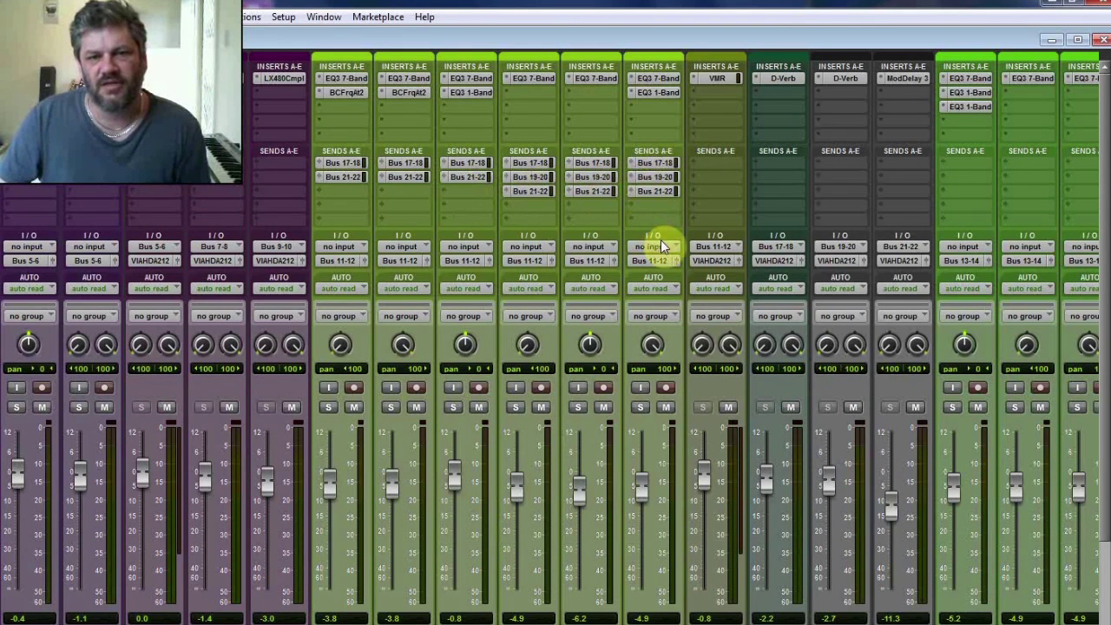
# - Open the VMR insert on the ACG Bus and examine its FG-S, FG-N and CS-Lift modules
pyautogui.click(715, 78)
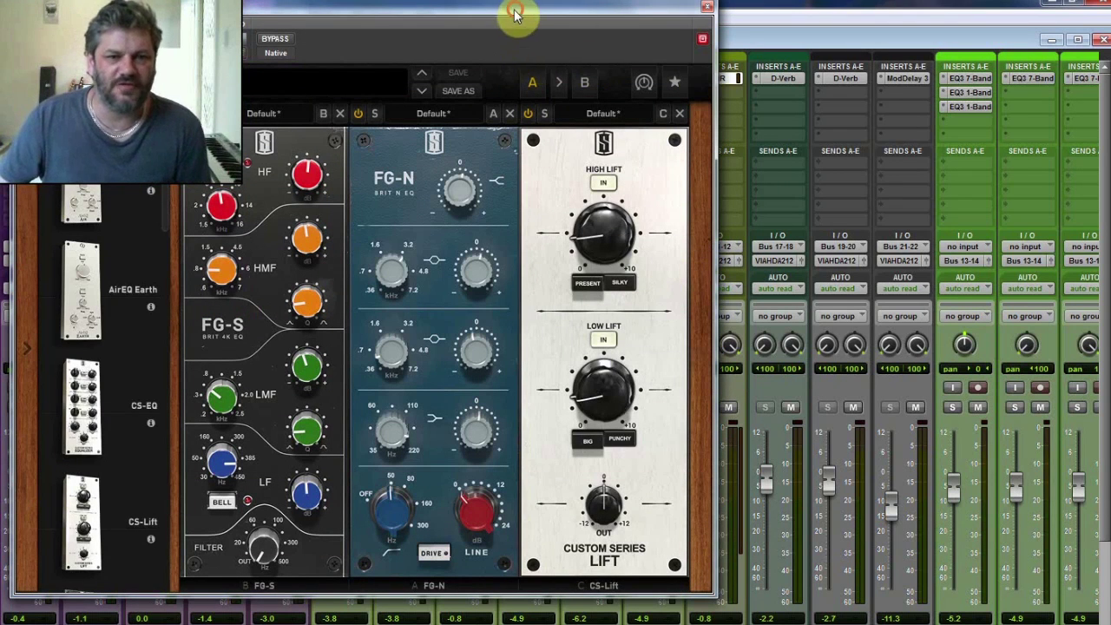
pyautogui.moveTo(520, 9); pyautogui.dragTo(532, 37)
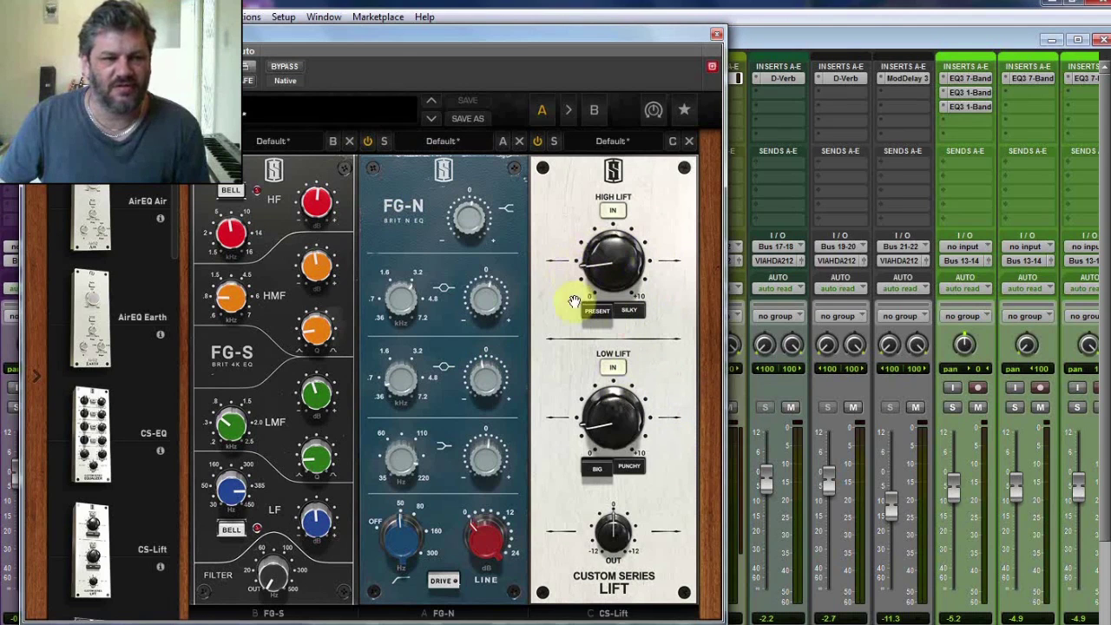
pyautogui.moveTo(652, 276)
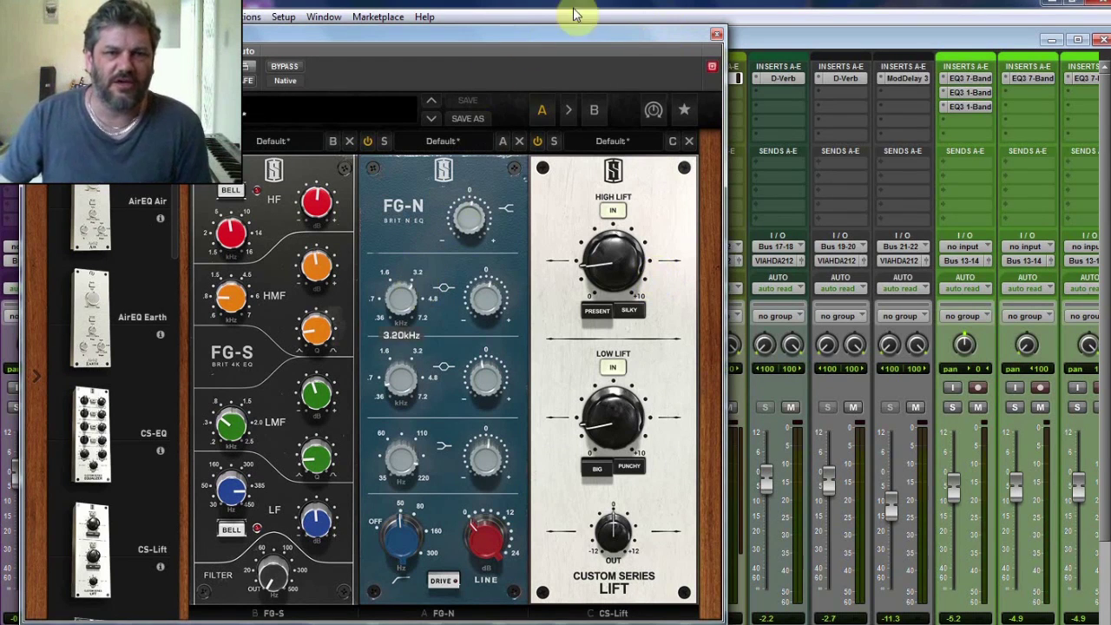
# - Close the VMR window and examine the EQ3 7-Band settings on the first acoustic guitar track
pyautogui.click(716, 34)
pyautogui.click(337, 77)
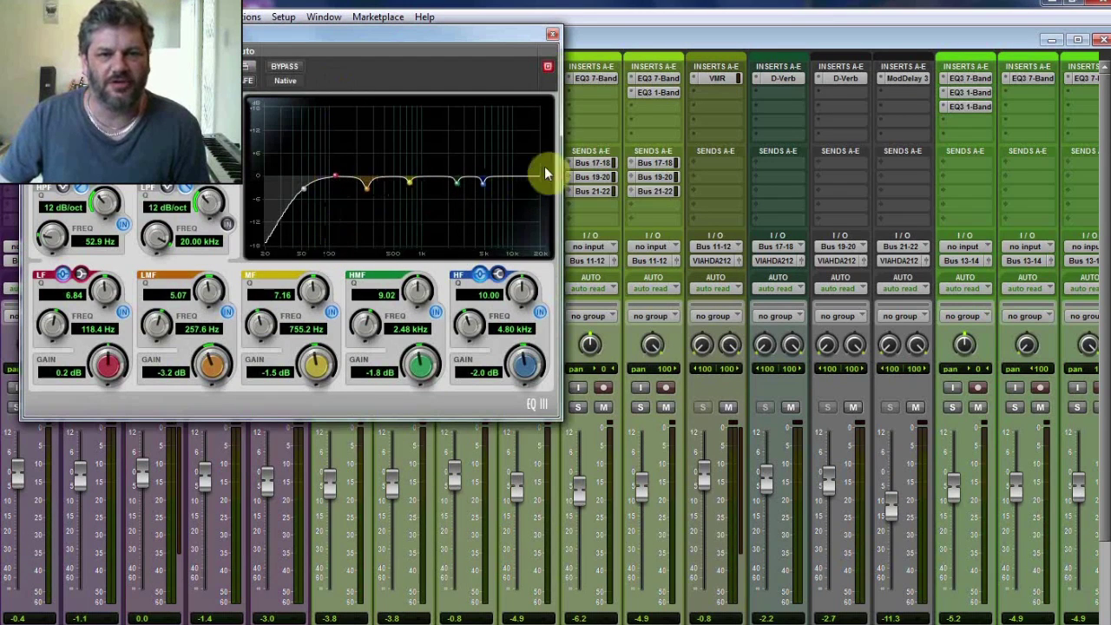
pyautogui.click(553, 34)
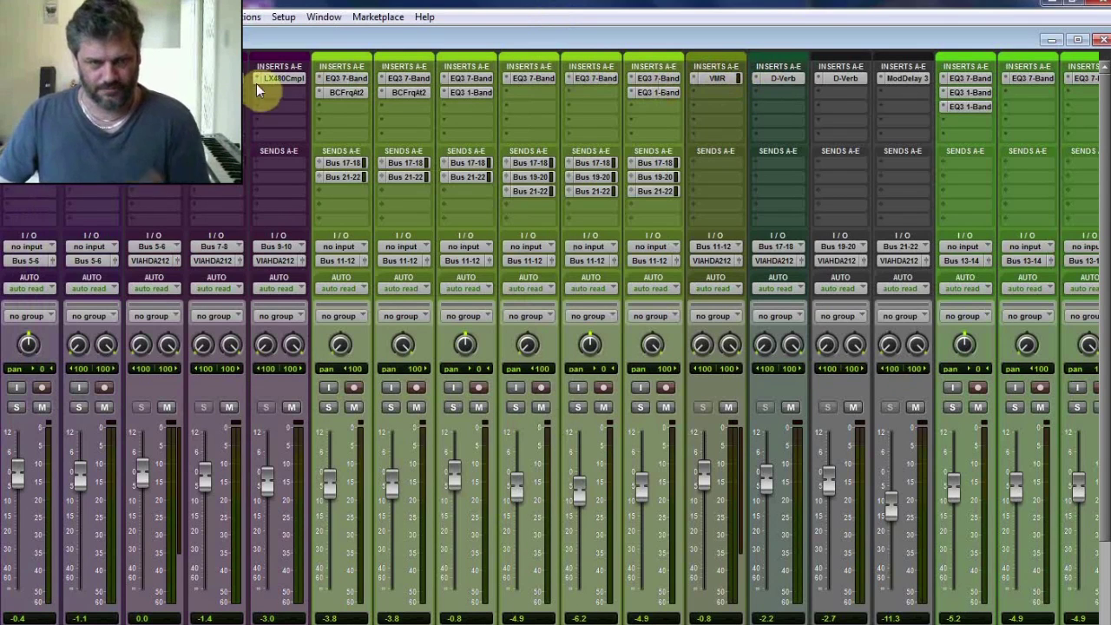
# - Reopen the VMR insert on the ACG Bus and review its FG-N EQ and CS-Lift settings
pyautogui.click(709, 77)
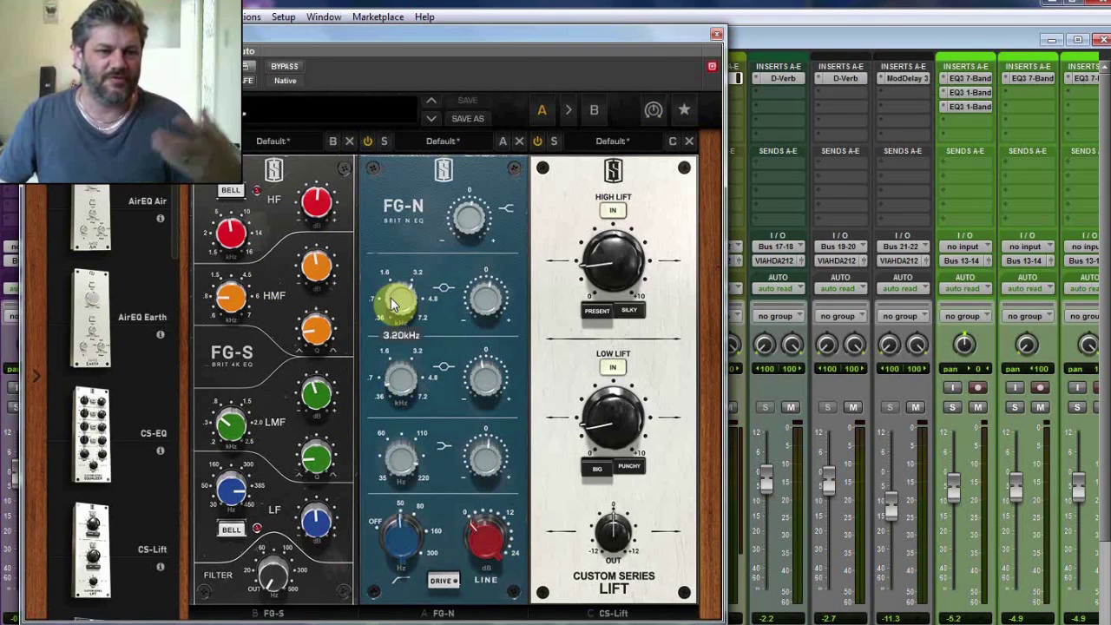
pyautogui.moveTo(427, 276)
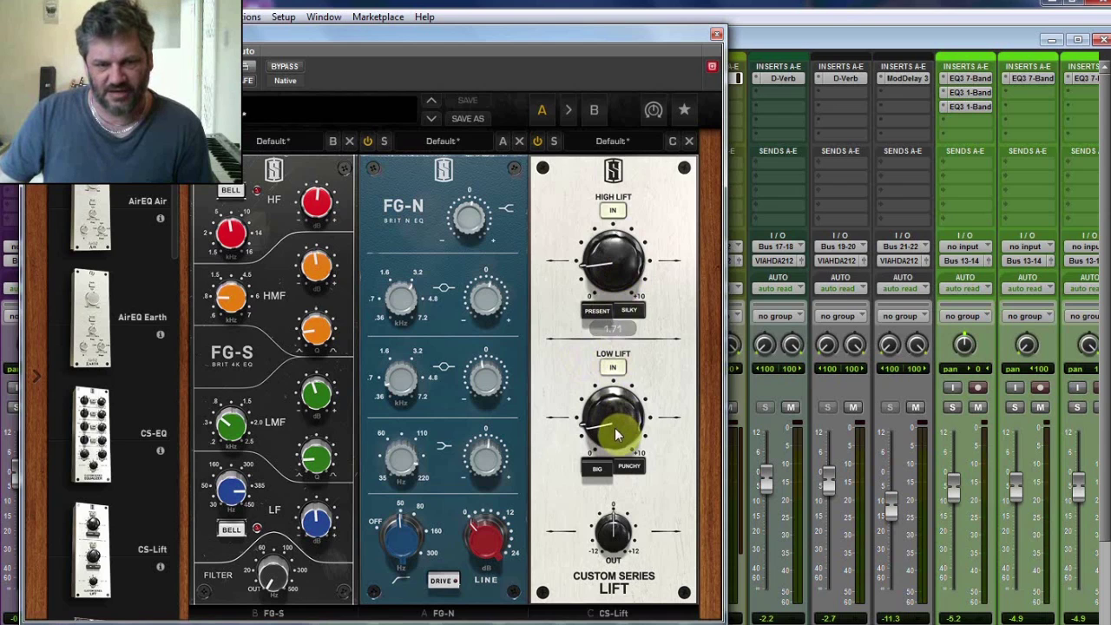
pyautogui.moveTo(615, 439)
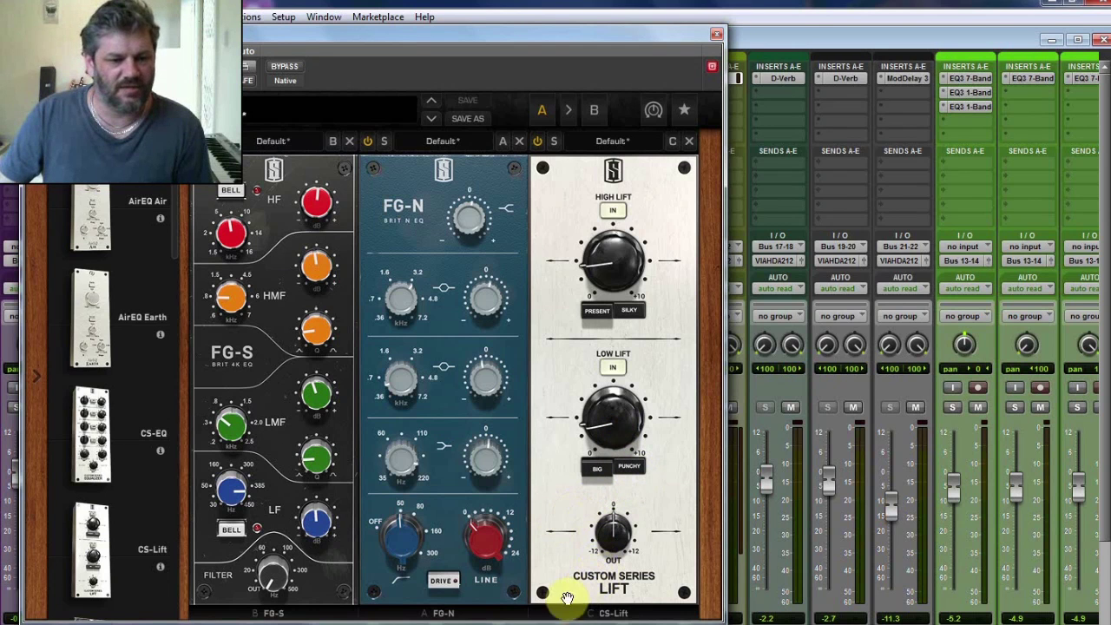
pyautogui.click(717, 34)
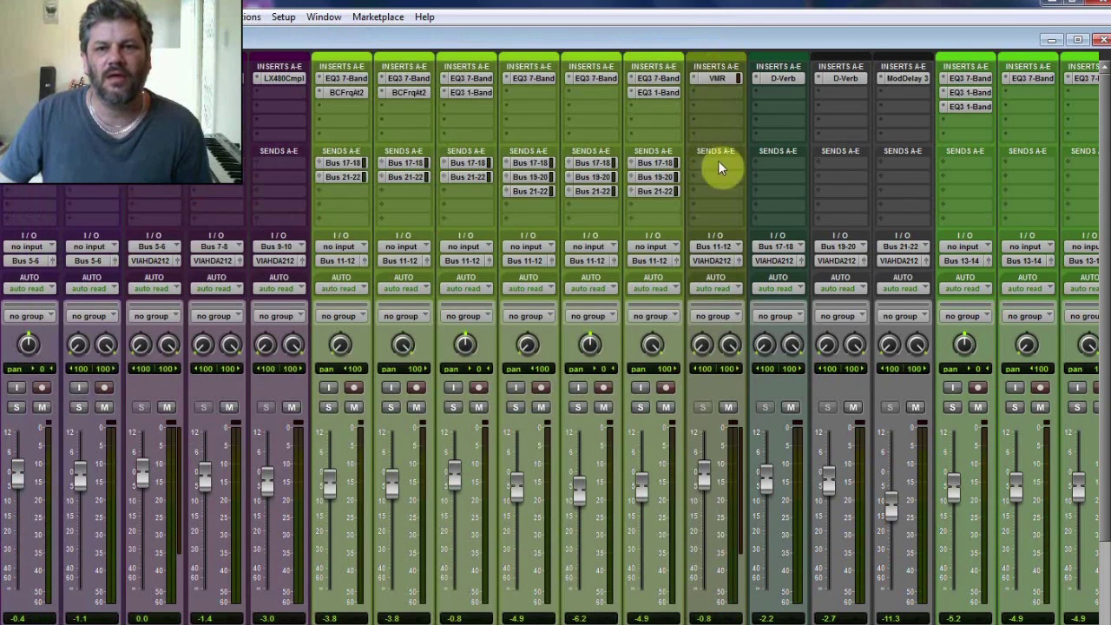
# - Examine the D-Verb settings on the two acoustic guitar reverb returns fed by Bus 17-18 and Bus 19-20
pyautogui.click(784, 78)
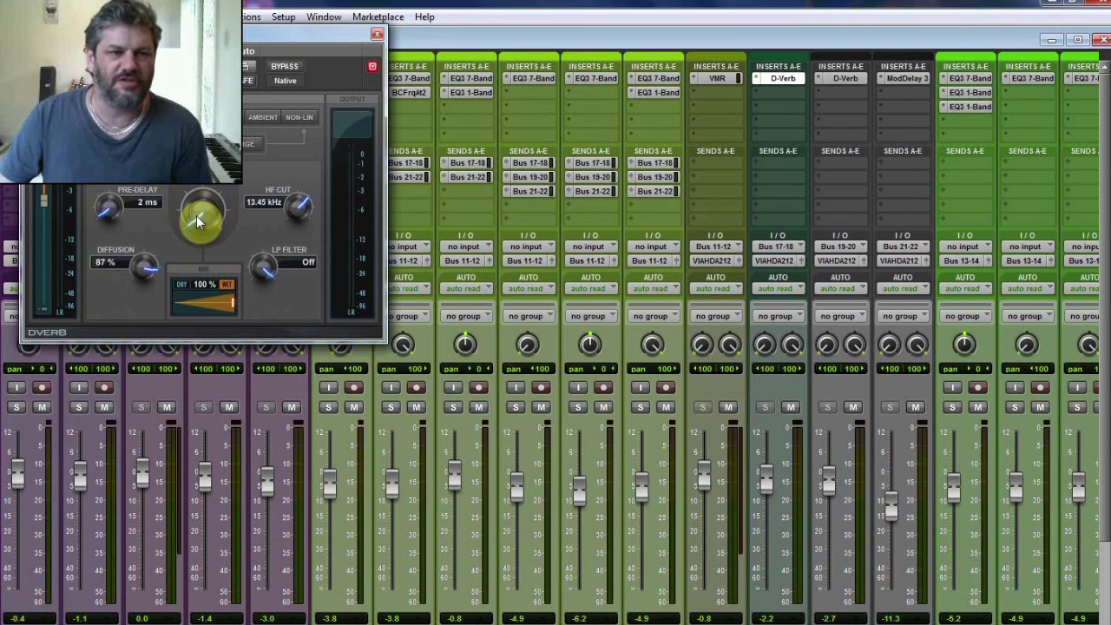
pyautogui.moveTo(197, 222)
pyautogui.mouseDown()
pyautogui.moveTo(200, 235)
pyautogui.moveTo(183, 214)
pyautogui.moveTo(210, 230)
pyautogui.moveTo(216, 222)
pyautogui.mouseUp()
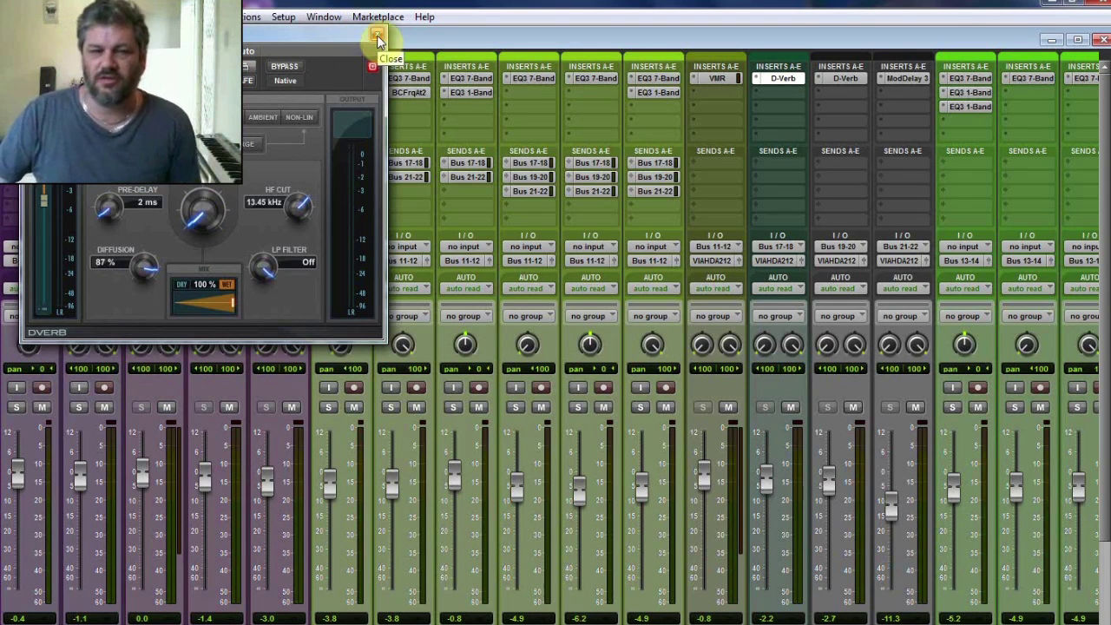
pyautogui.click(377, 38)
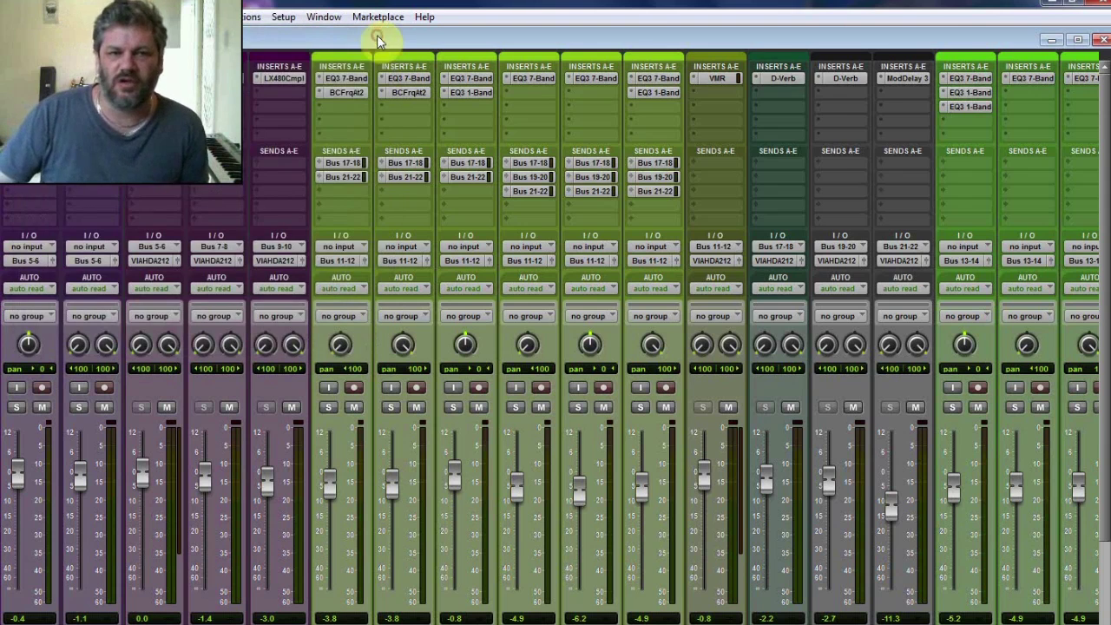
pyautogui.click(837, 80)
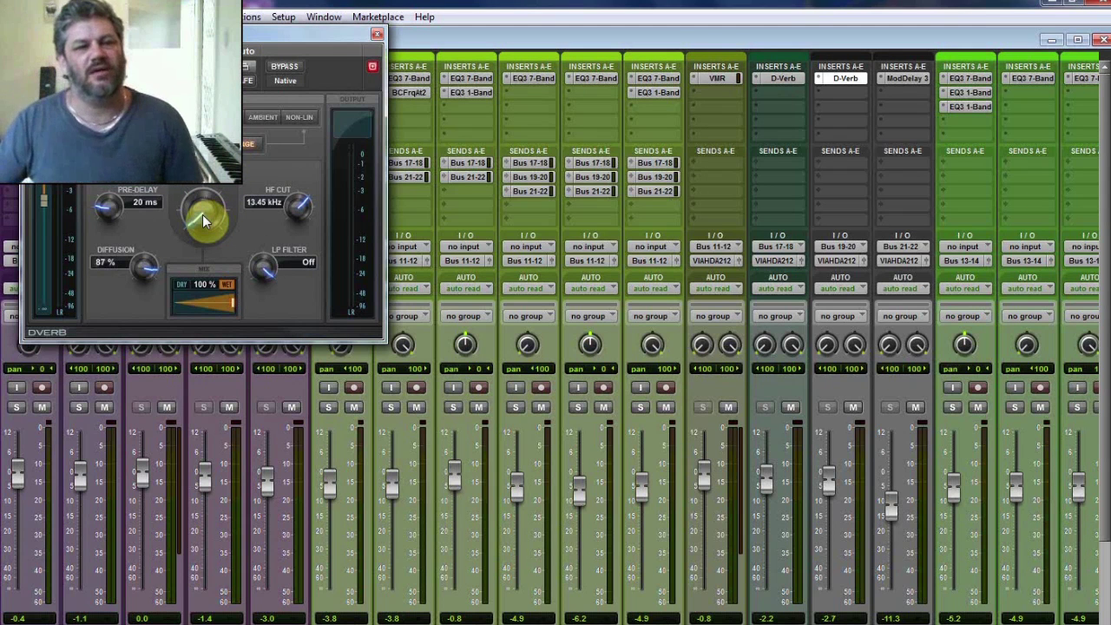
pyautogui.click(376, 39)
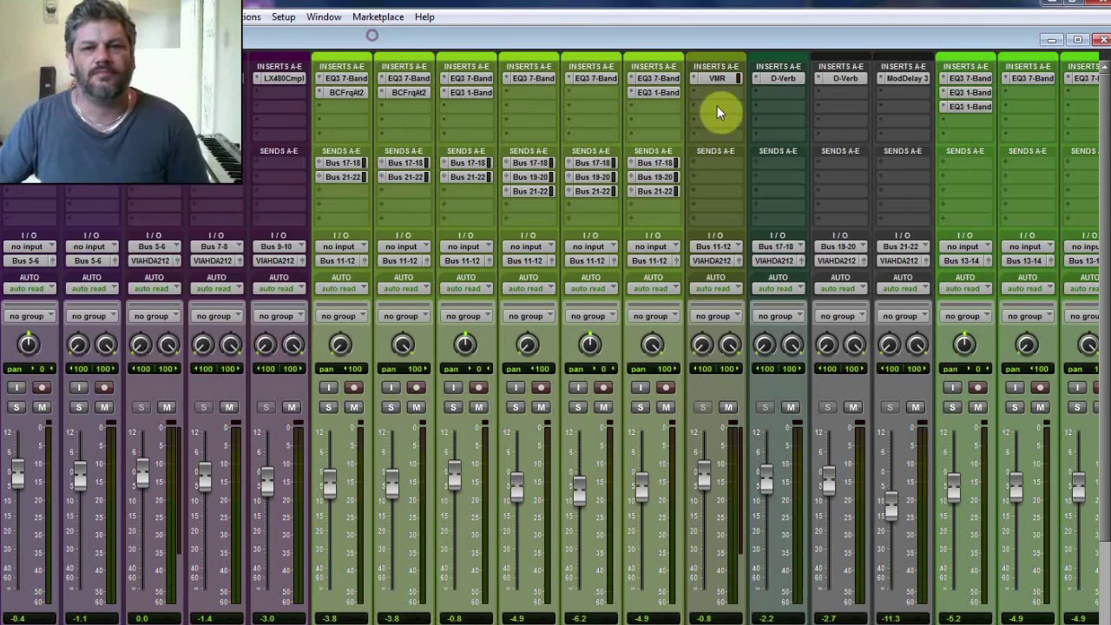
# - Examine the Mod Delay III note value, feedback and modulation settings on the delay return fed by Bus 21-22
pyautogui.click(907, 79)
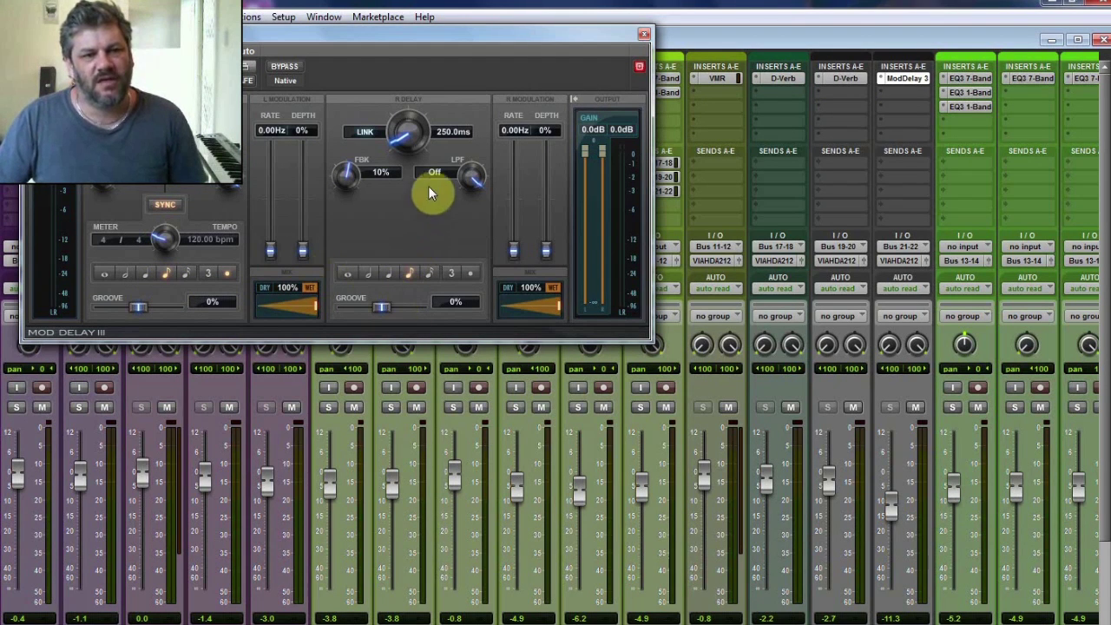
pyautogui.click(228, 275)
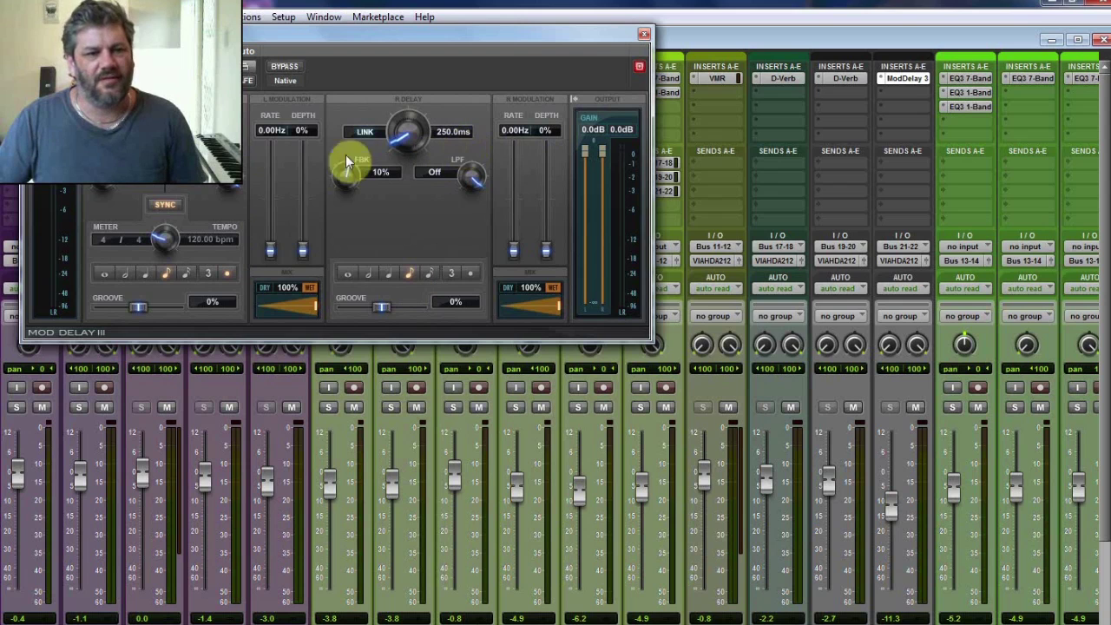
pyautogui.click(304, 135)
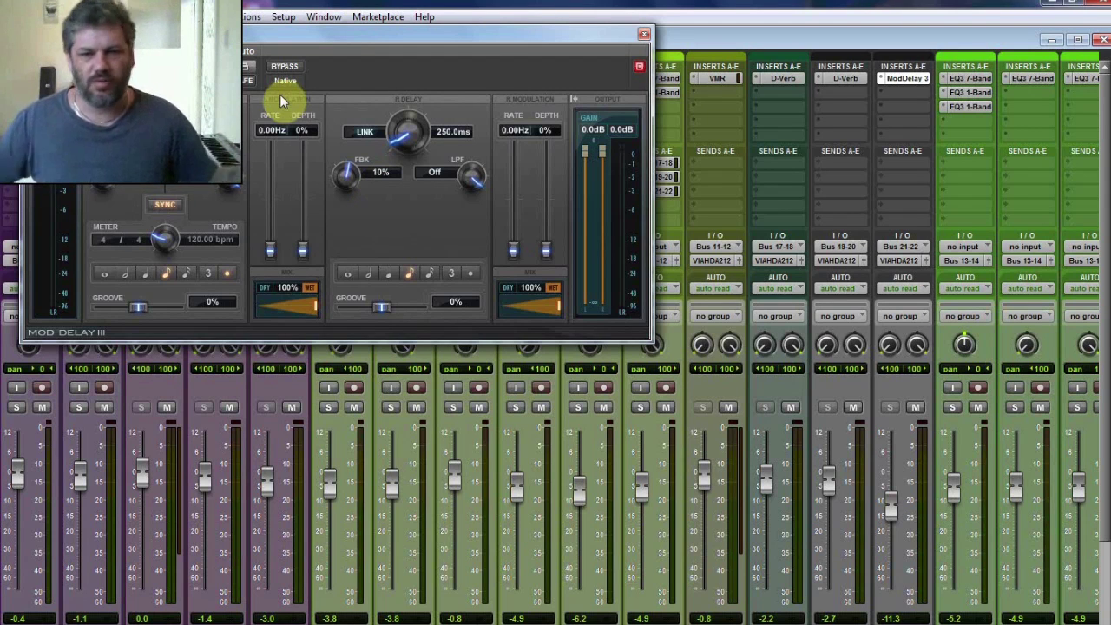
pyautogui.click(642, 33)
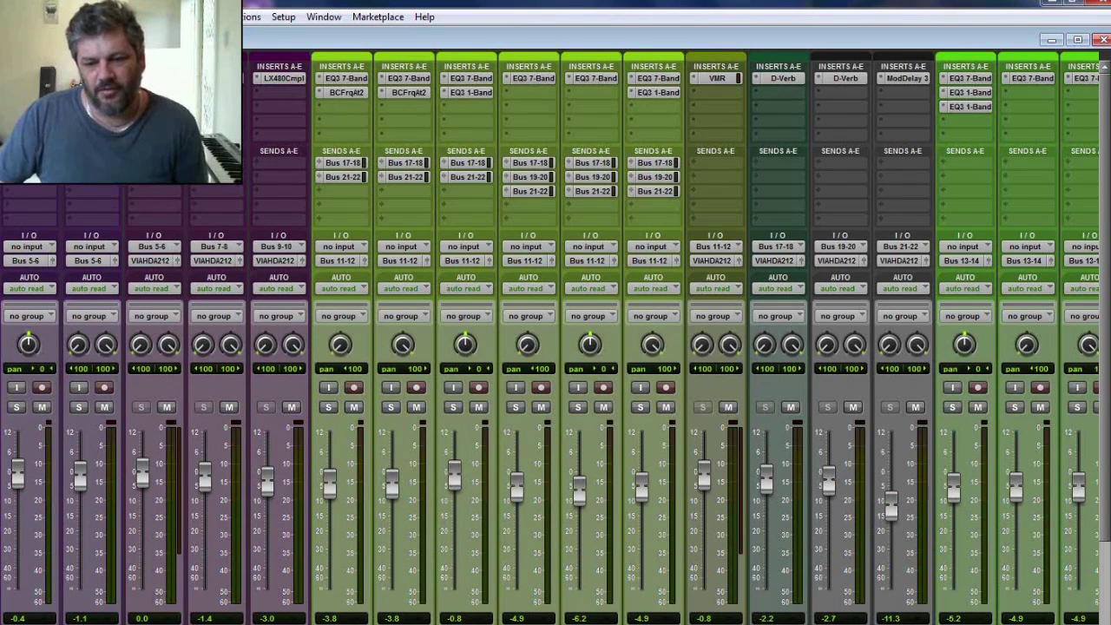
pyautogui.click(987, 624)
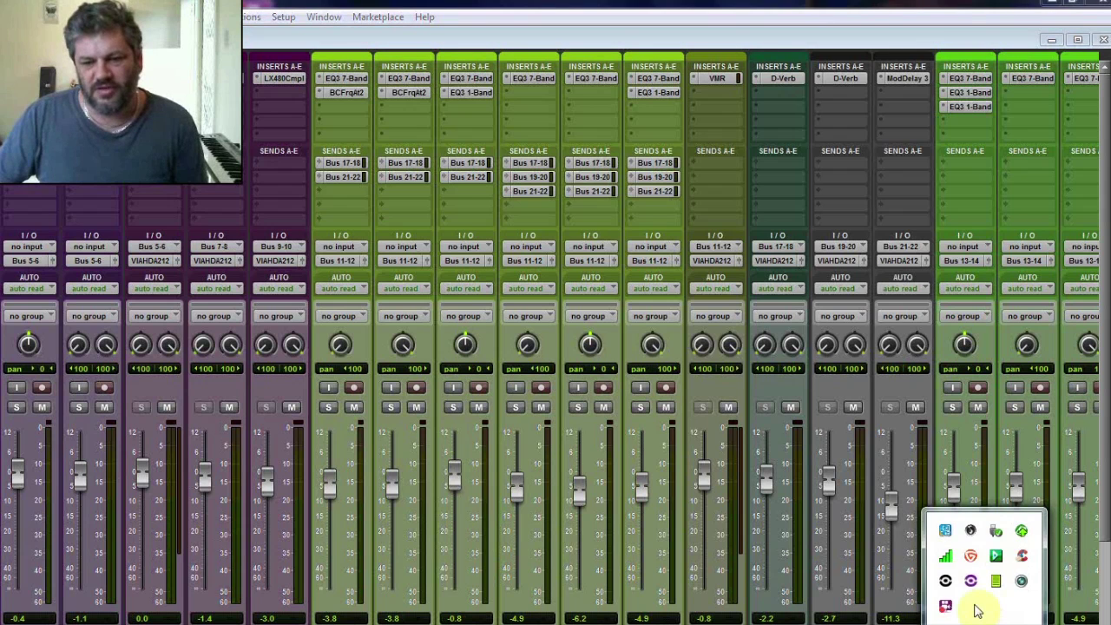
pyautogui.rightClick(946, 608)
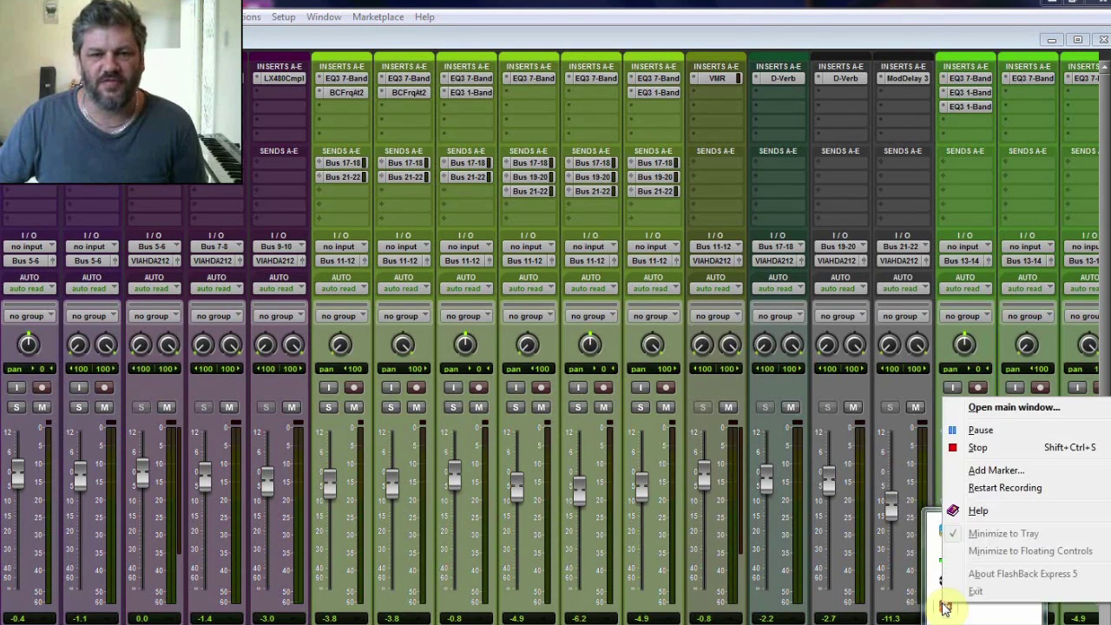
pyautogui.click(1005, 410)
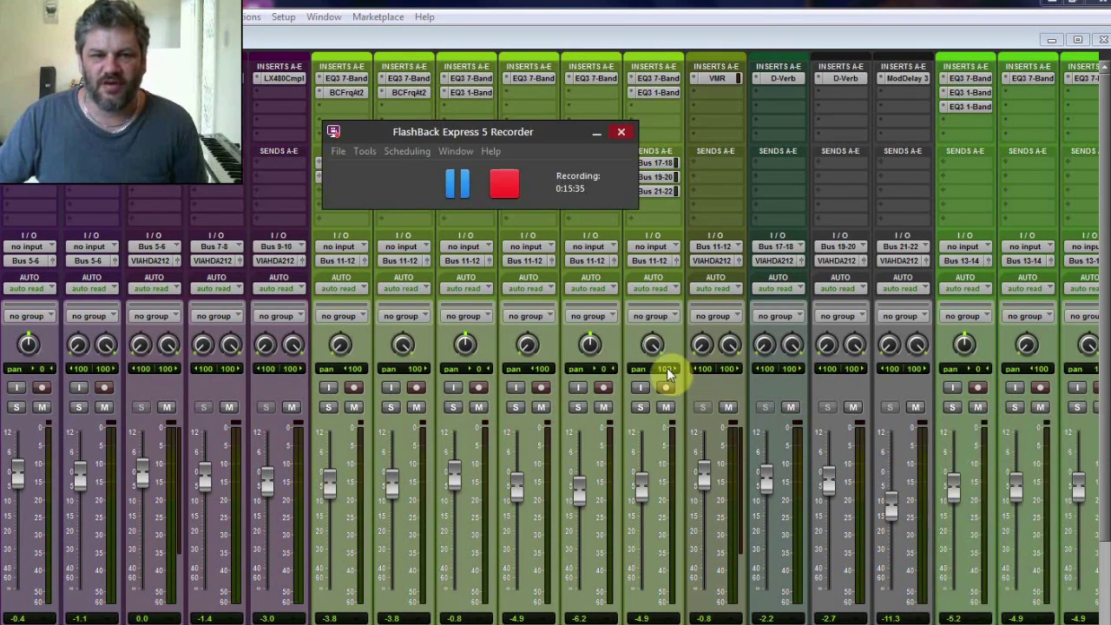
pyautogui.click(599, 132)
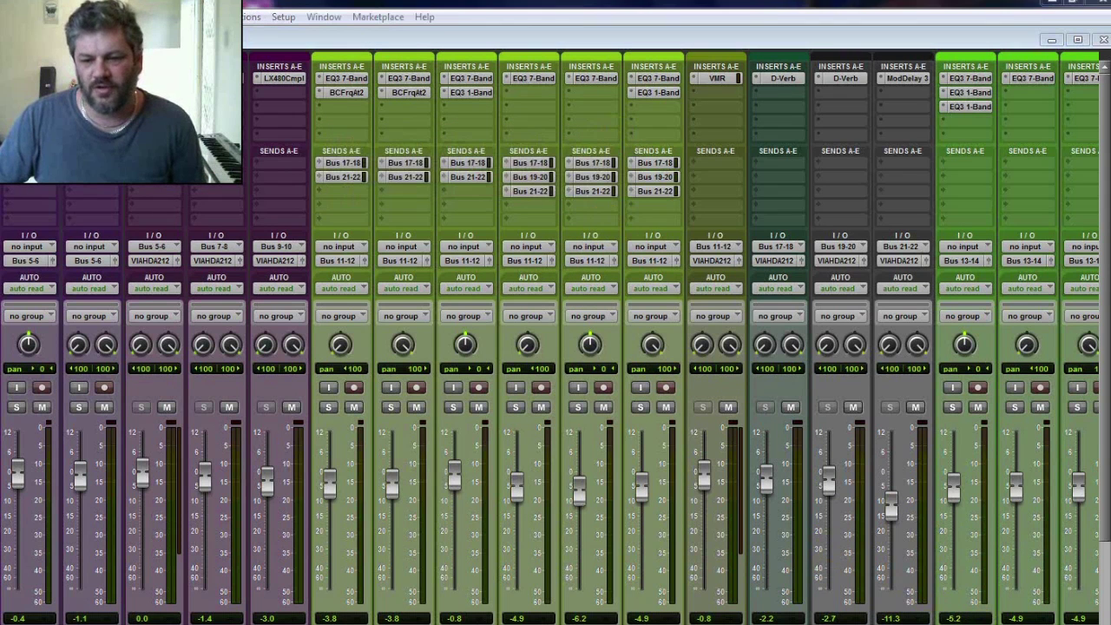
pyautogui.rightClick(984, 492)
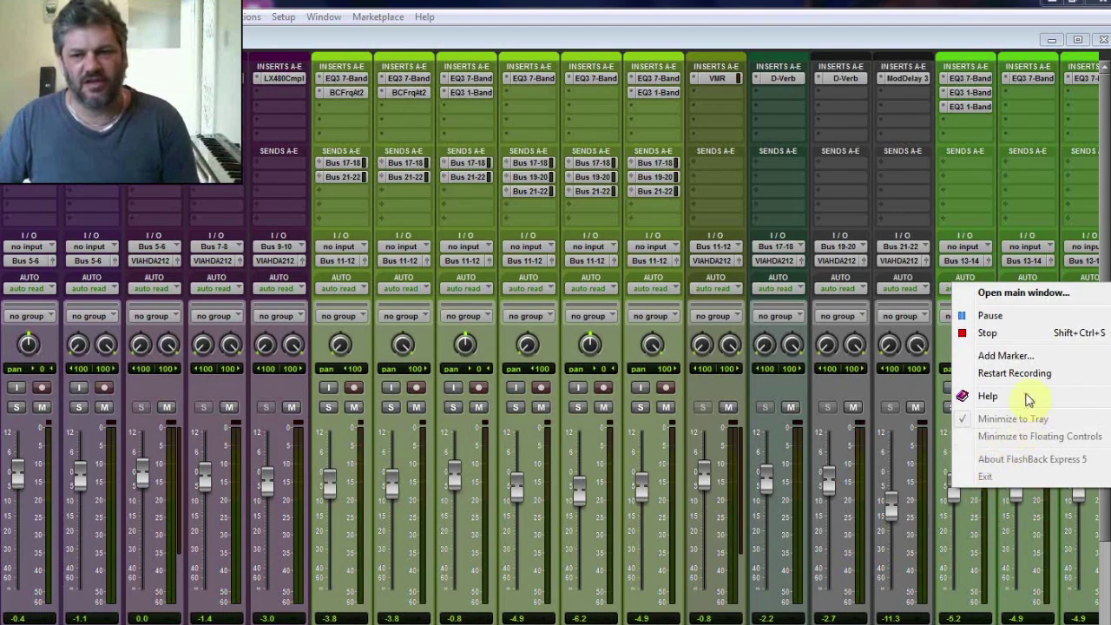